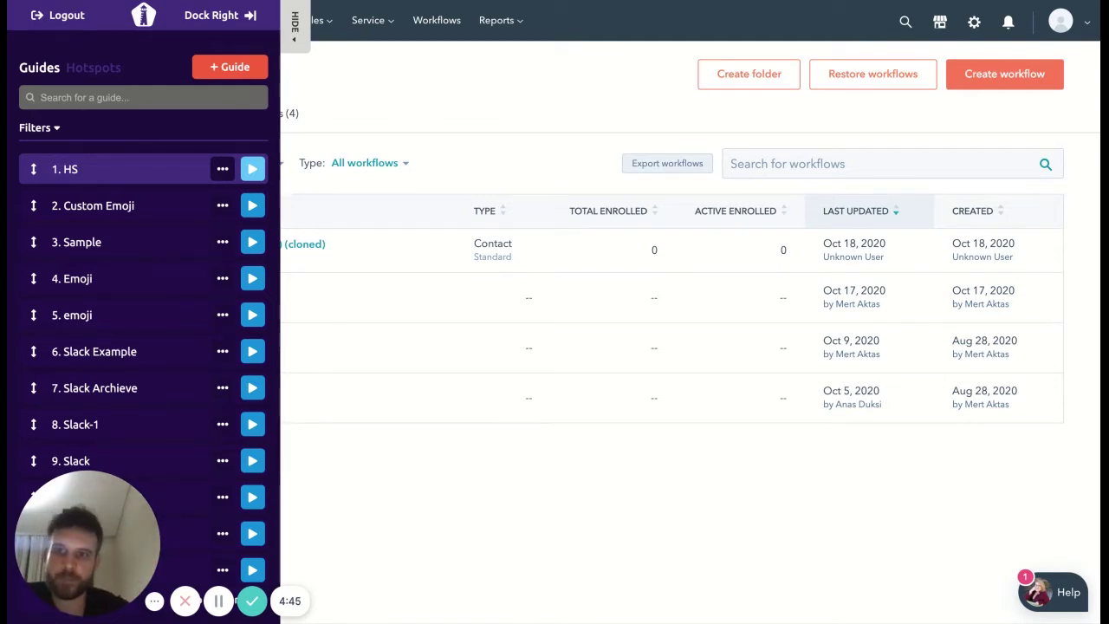
# Step: Preview the HS guide, following its tooltips through settings gear, Users & Teams and Create user
pyautogui.click(252, 168)
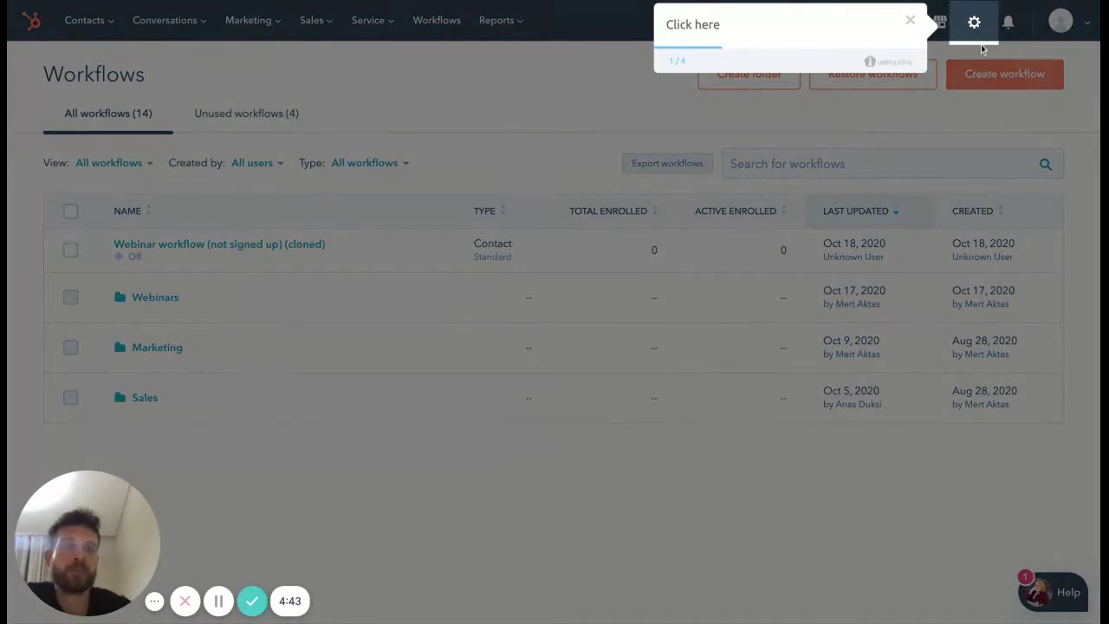
pyautogui.click(975, 25)
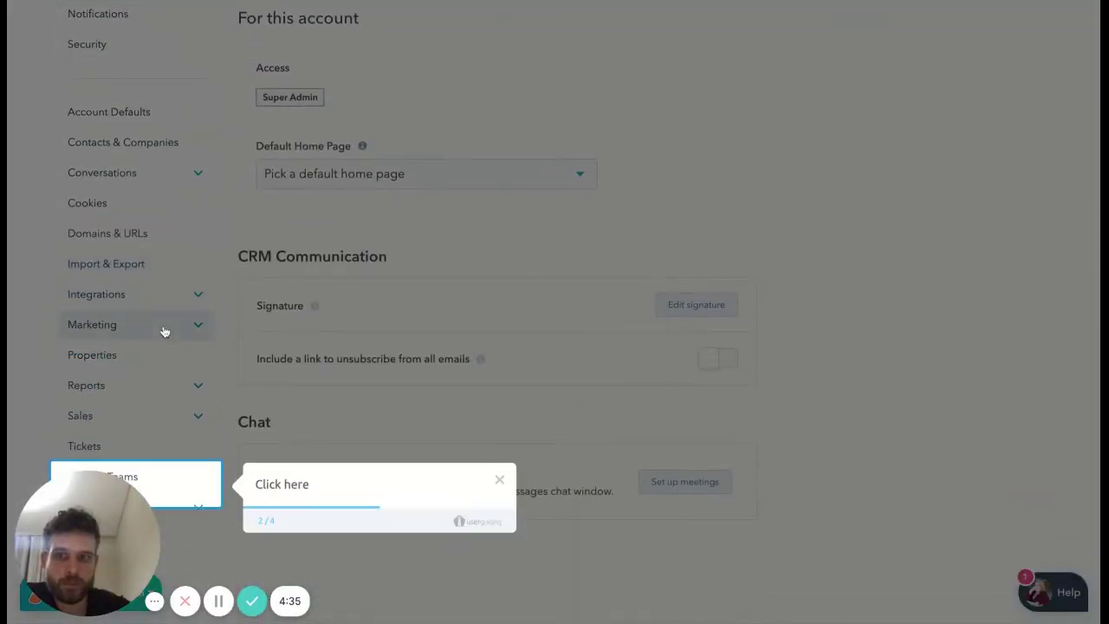
pyautogui.click(144, 474)
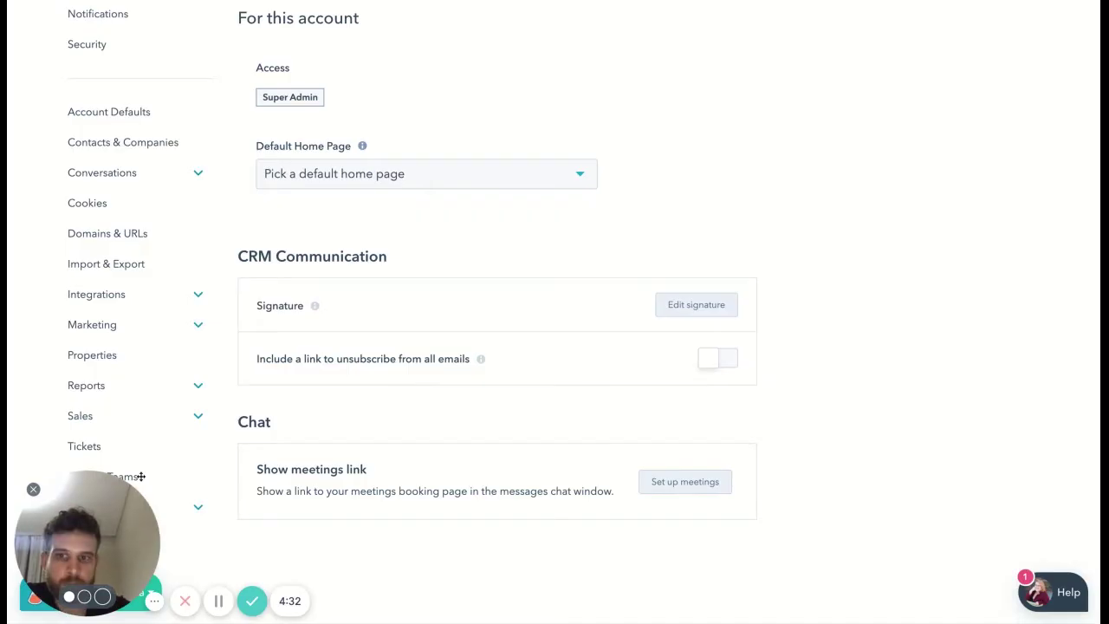
pyautogui.click(194, 484)
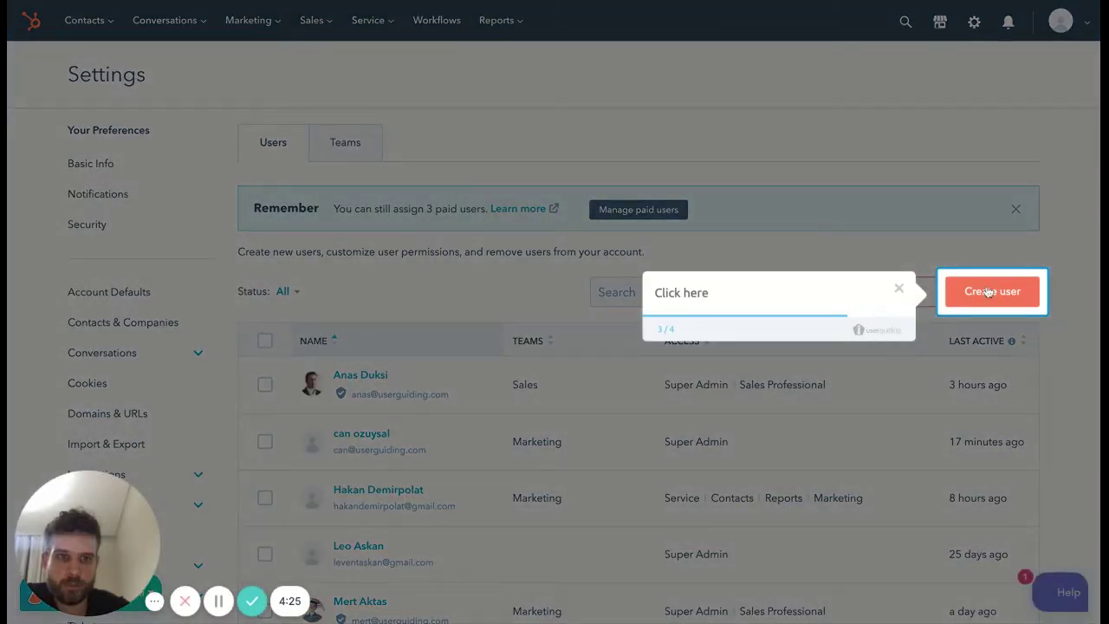
pyautogui.click(994, 295)
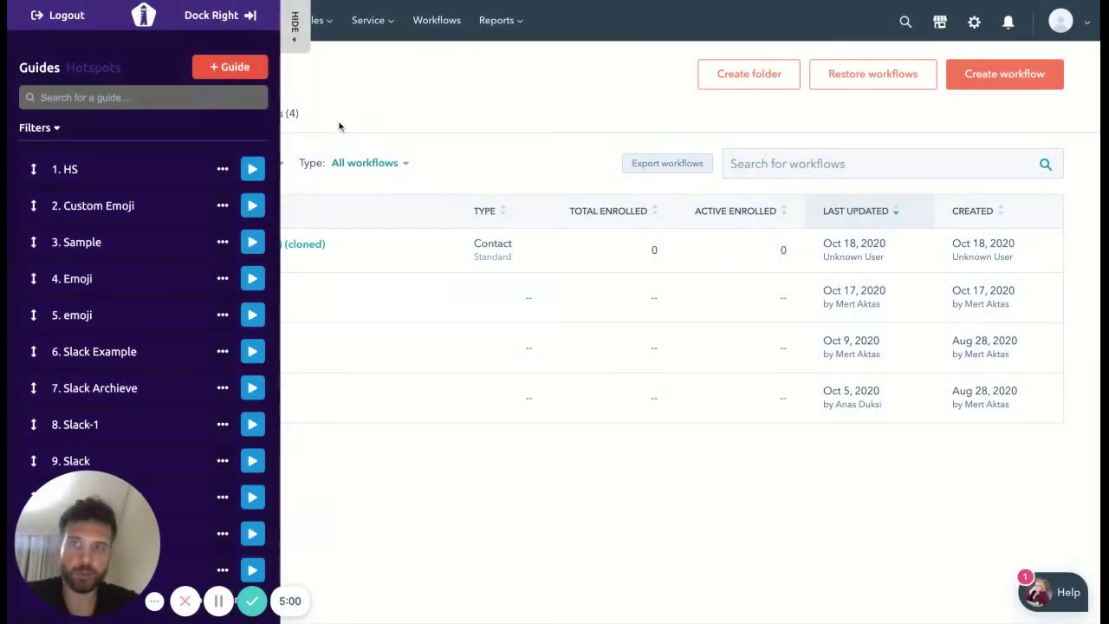
# Step: Create a new guide with the name HS
pyautogui.click(235, 67)
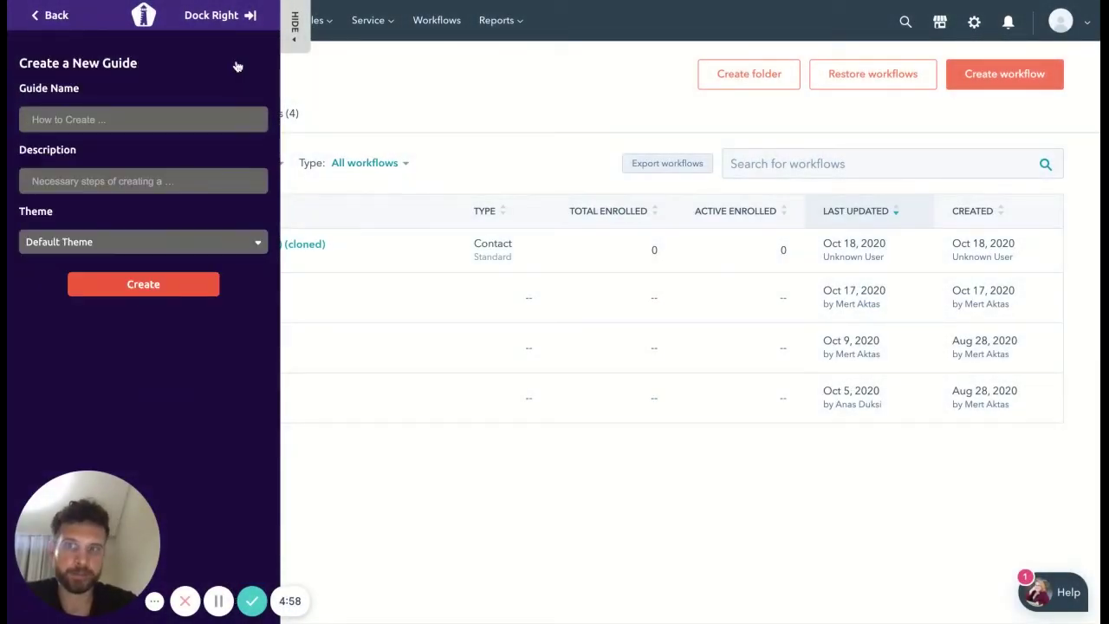
pyautogui.click(199, 112)
pyautogui.write('HS')
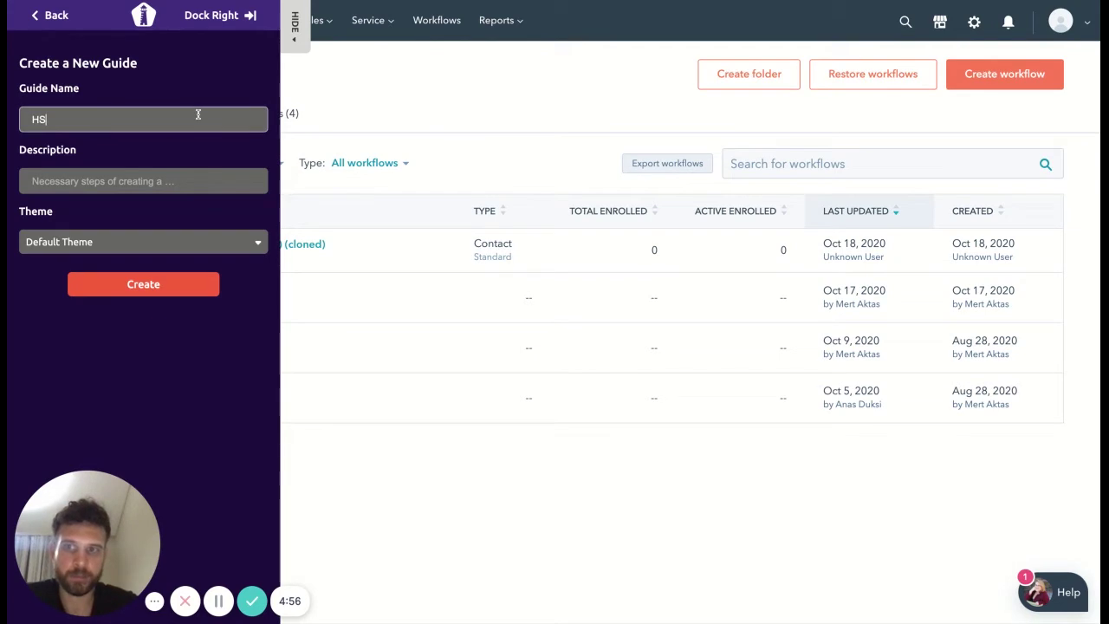
pyautogui.click(143, 284)
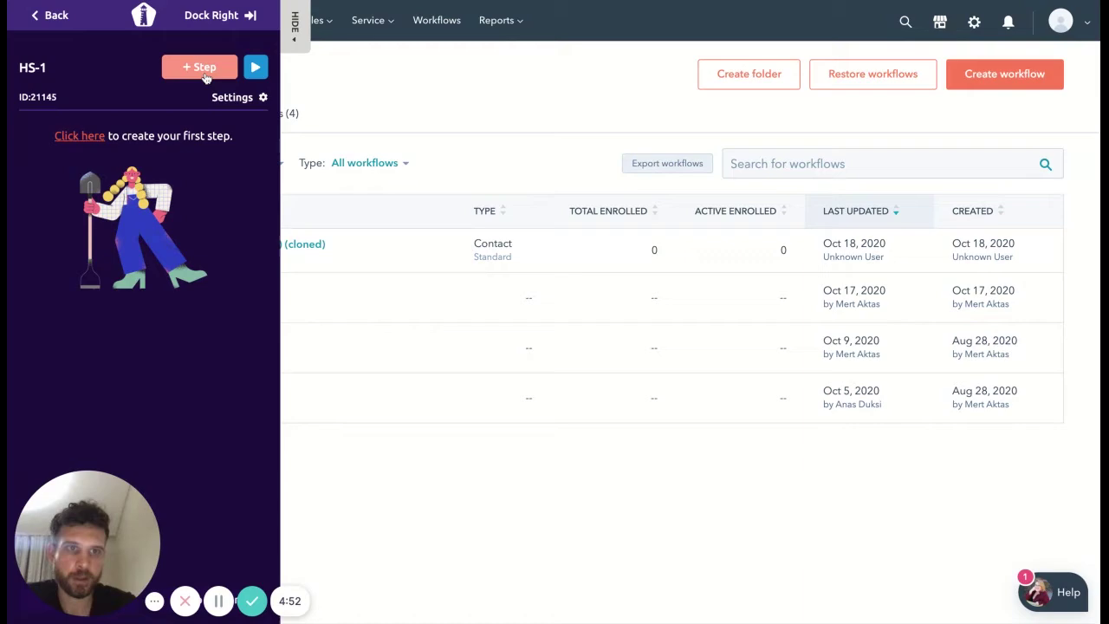
# Step: Add a from-scratch tooltip step attached to HubSpot's settings gear
pyautogui.click(206, 76)
pyautogui.click(162, 102)
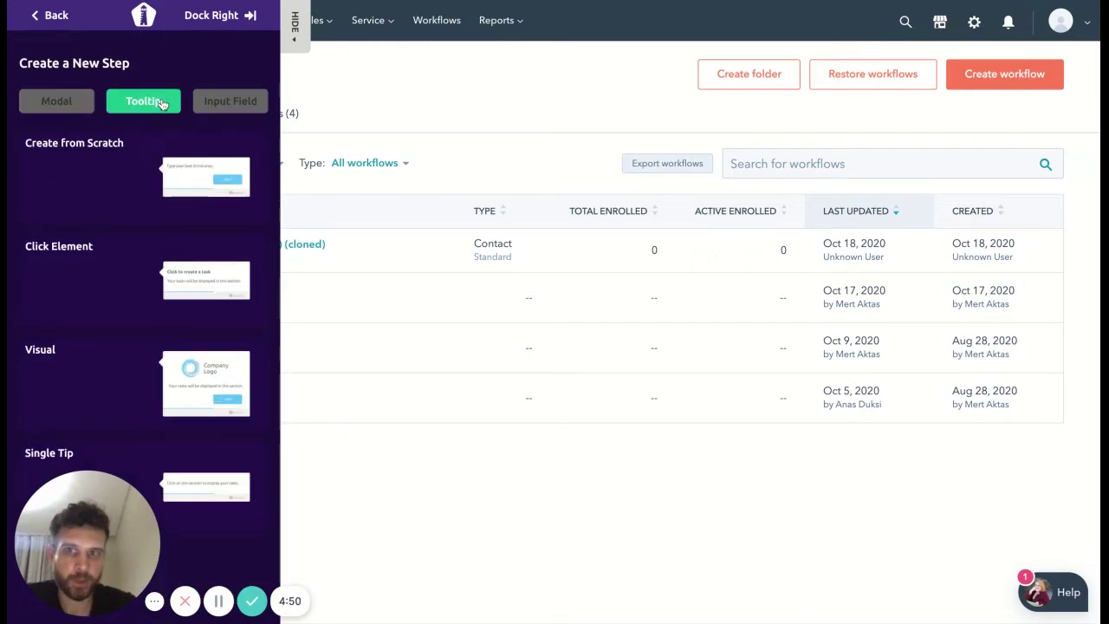
pyautogui.click(118, 174)
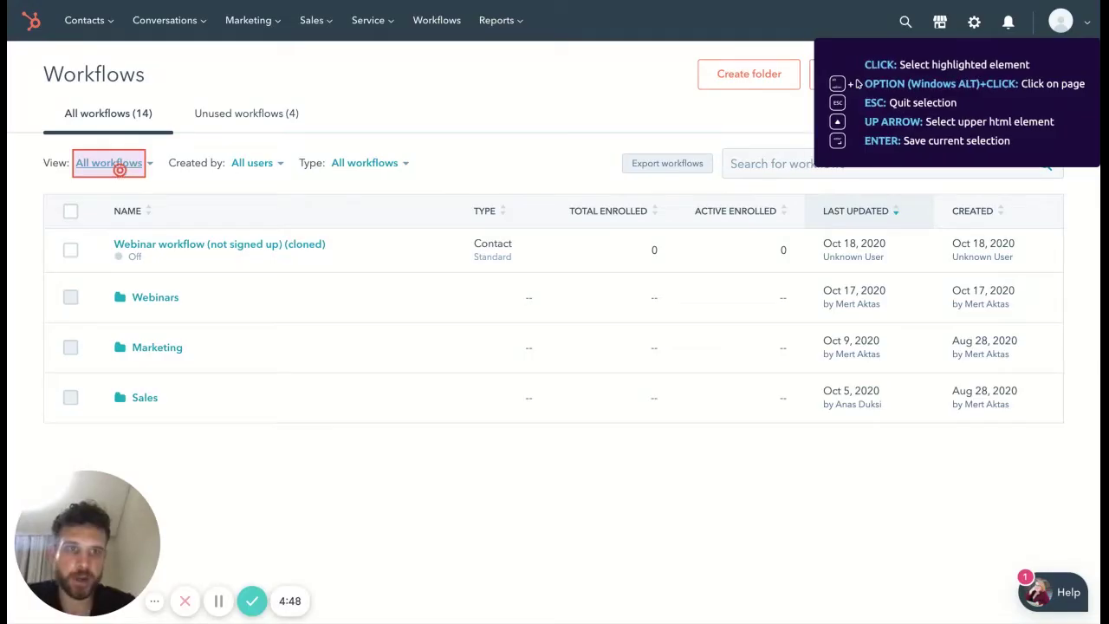
pyautogui.click(964, 31)
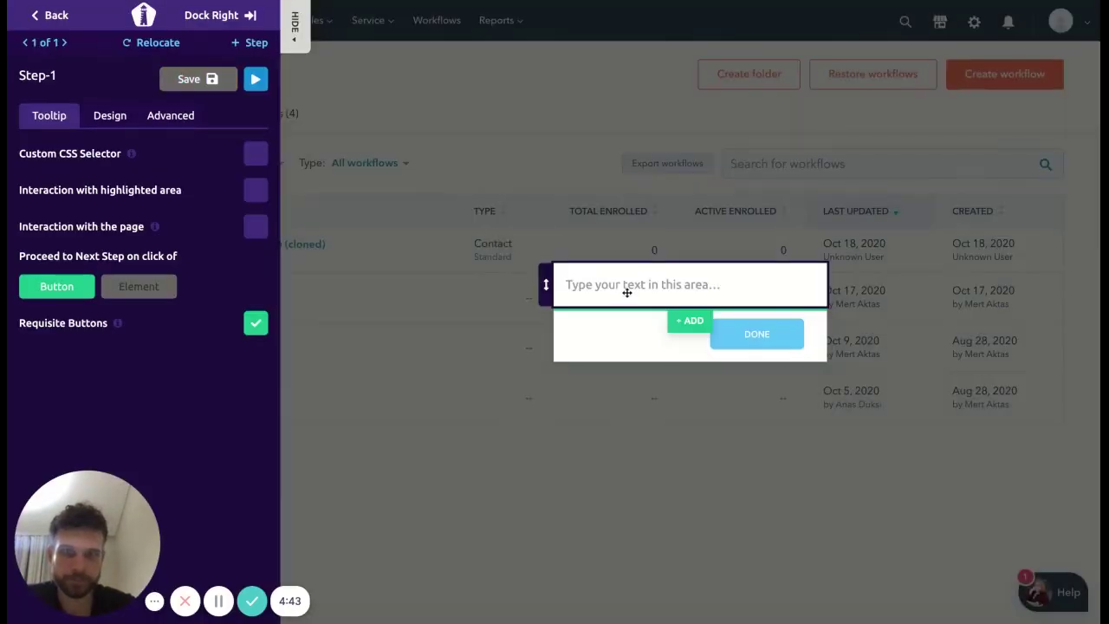
# Step: Write 'Click here' as the tooltip text, fixing a typo along the way
pyautogui.click(620, 285)
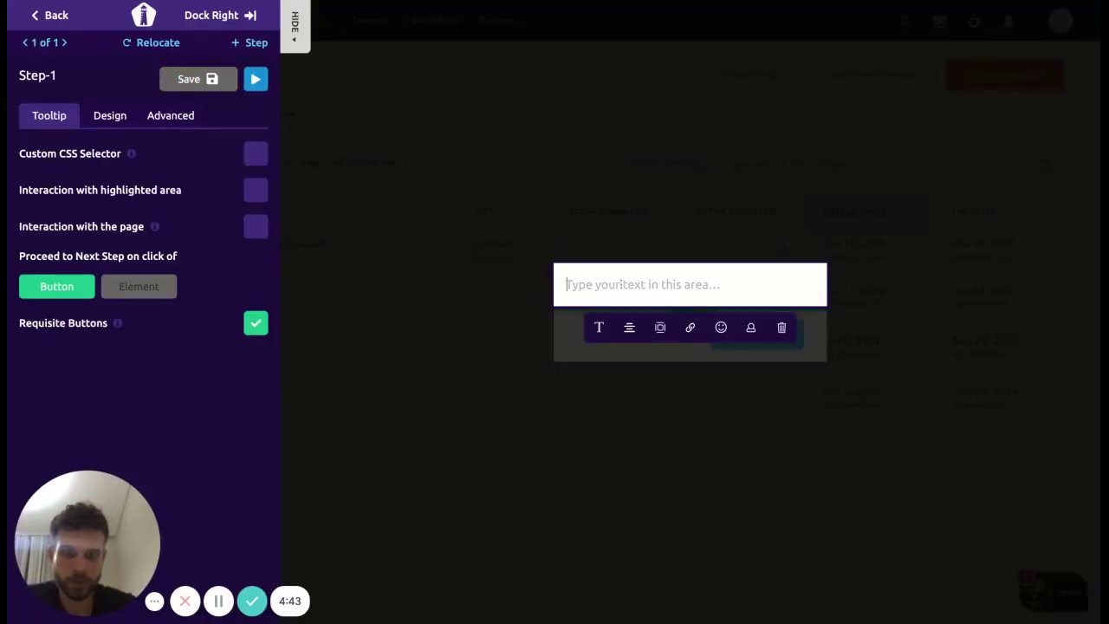
pyautogui.write('cLIC')
pyautogui.press('BackSpace')
pyautogui.press('BackSpace')
pyautogui.press('BackSpace')
pyautogui.press('BackSpace')
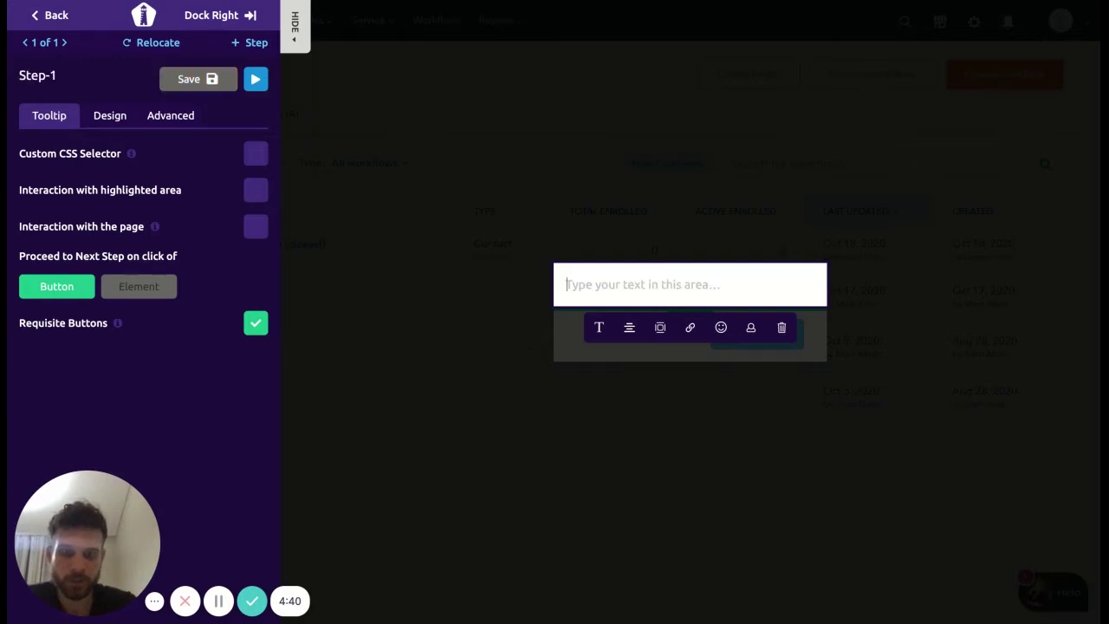
pyautogui.write('Click here')
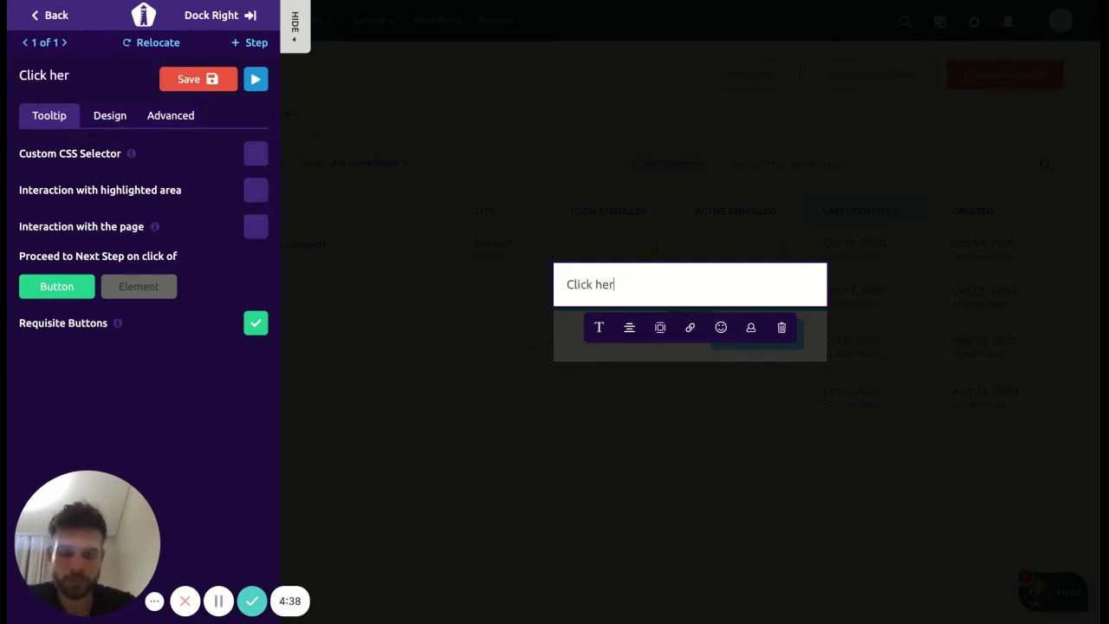
# Step: Set the step to proceed on Element click, enable Interaction with the page, and save
pyautogui.click(662, 478)
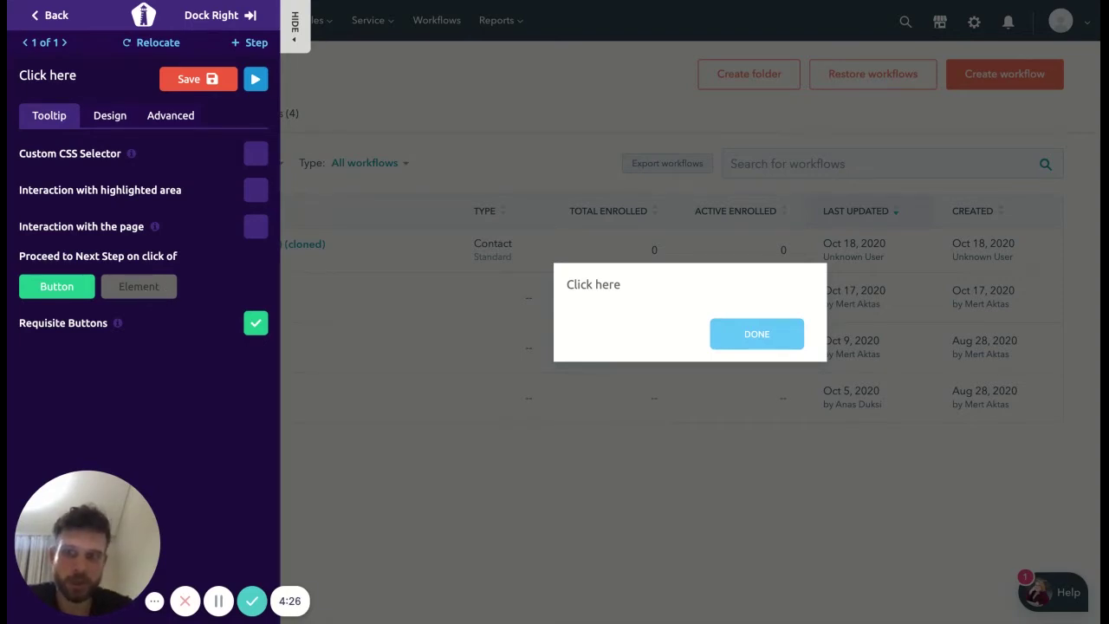
pyautogui.click(138, 286)
pyautogui.click(257, 192)
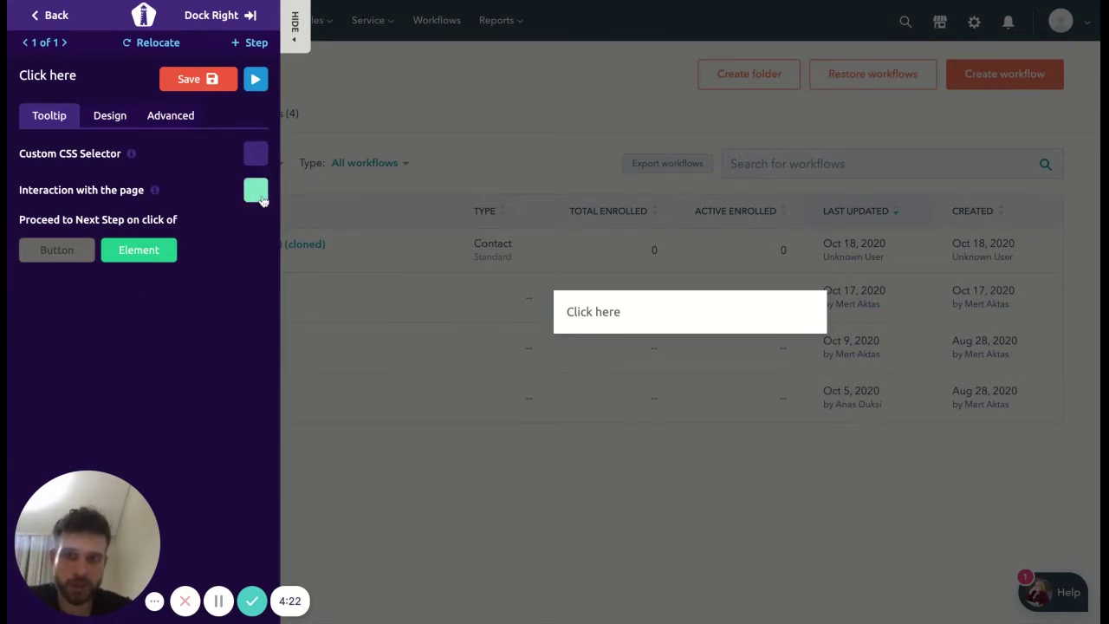
pyautogui.click(260, 196)
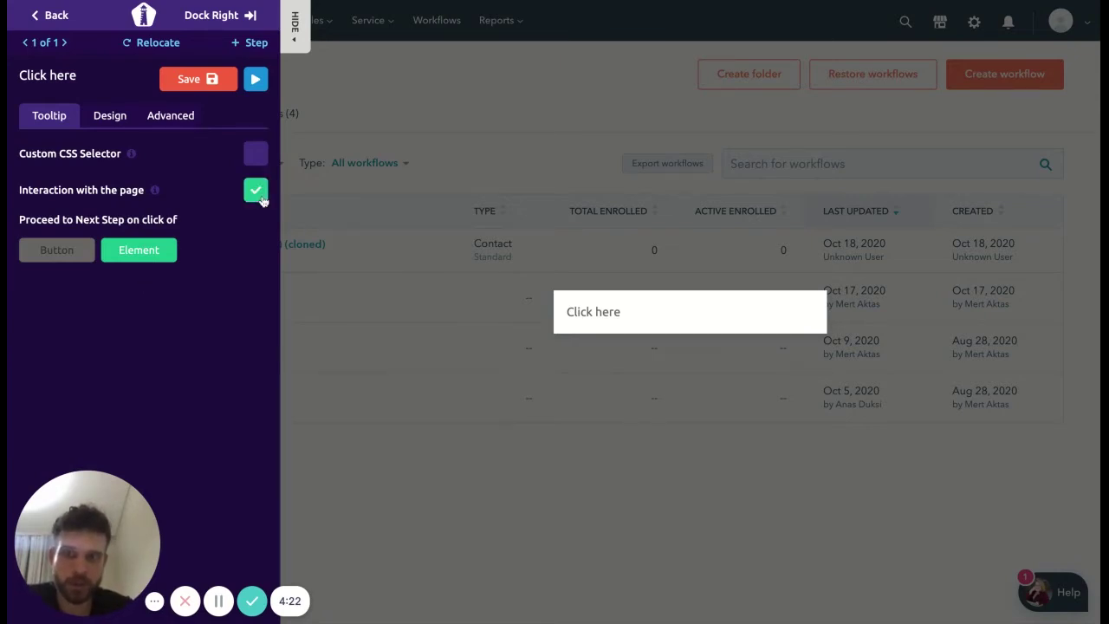
pyautogui.click(205, 88)
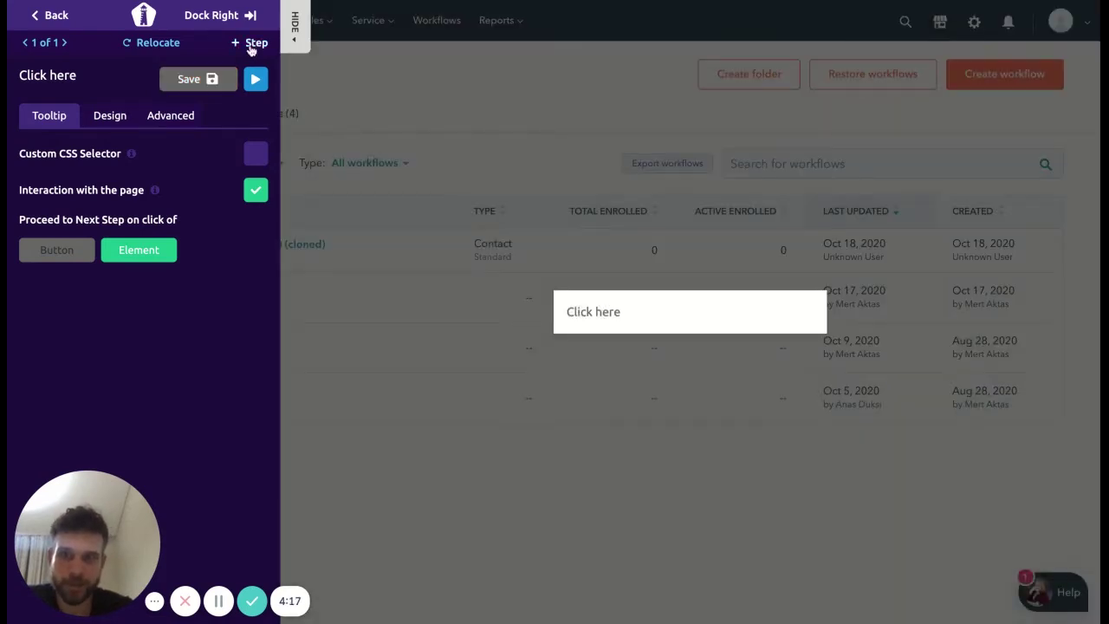
# Step: Add a from-scratch tooltip step on the Users & Teams item in HubSpot settings, panel docked right
pyautogui.click(252, 44)
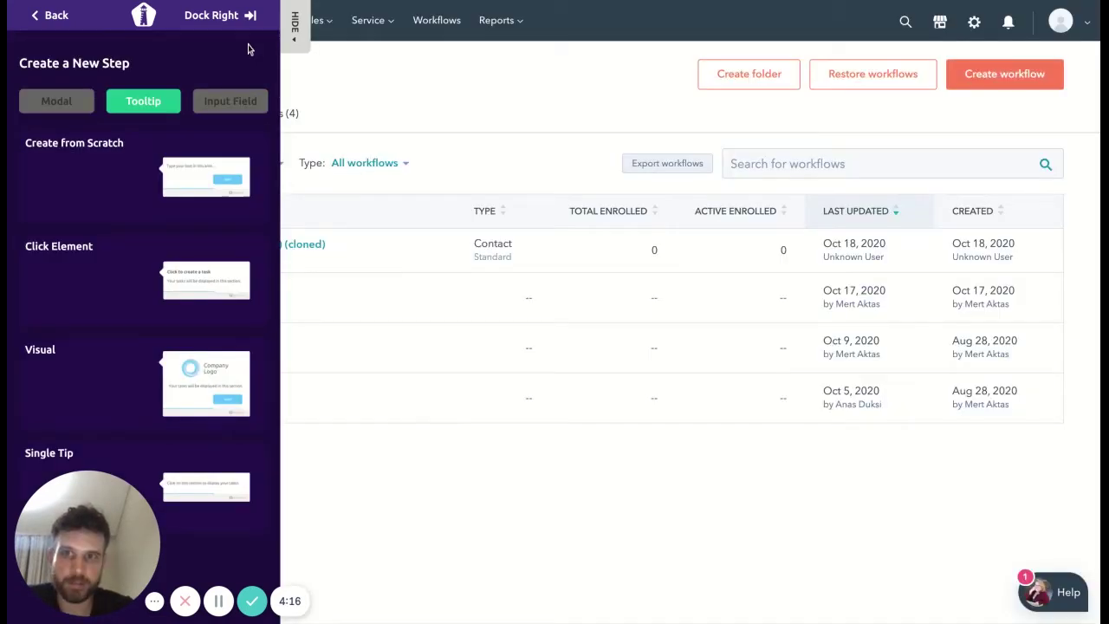
pyautogui.click(978, 23)
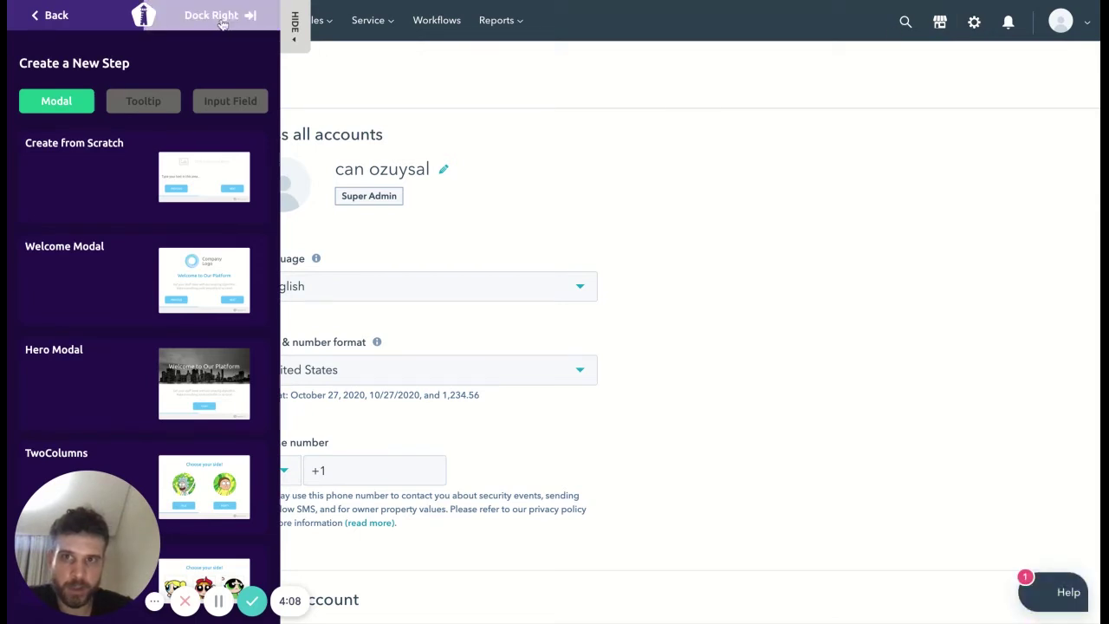
pyautogui.click(223, 23)
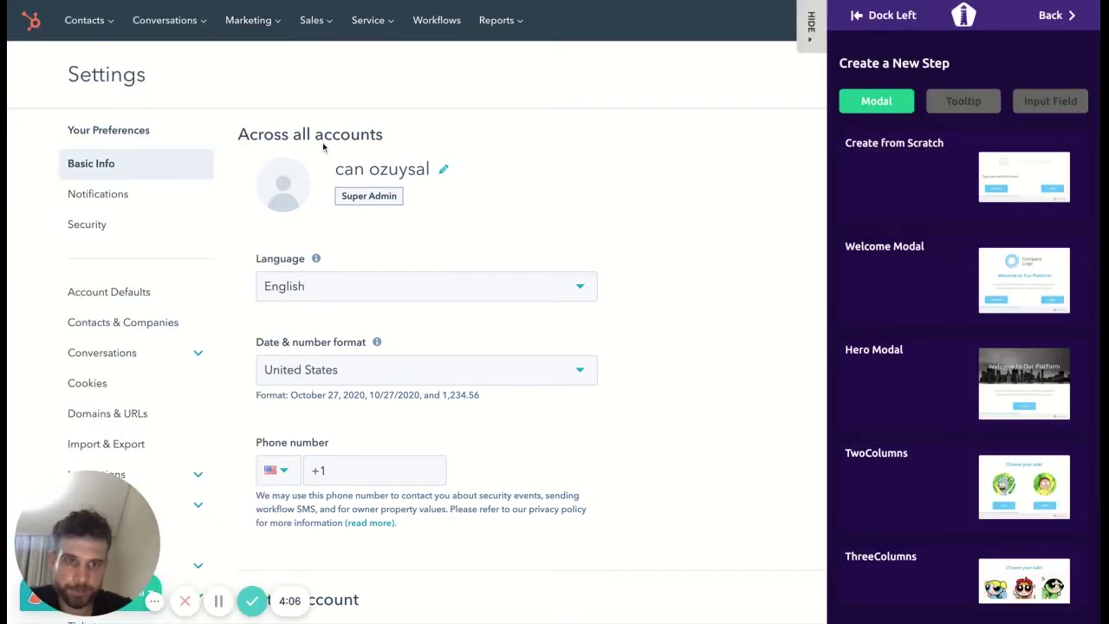
pyautogui.click(964, 117)
pyautogui.click(929, 179)
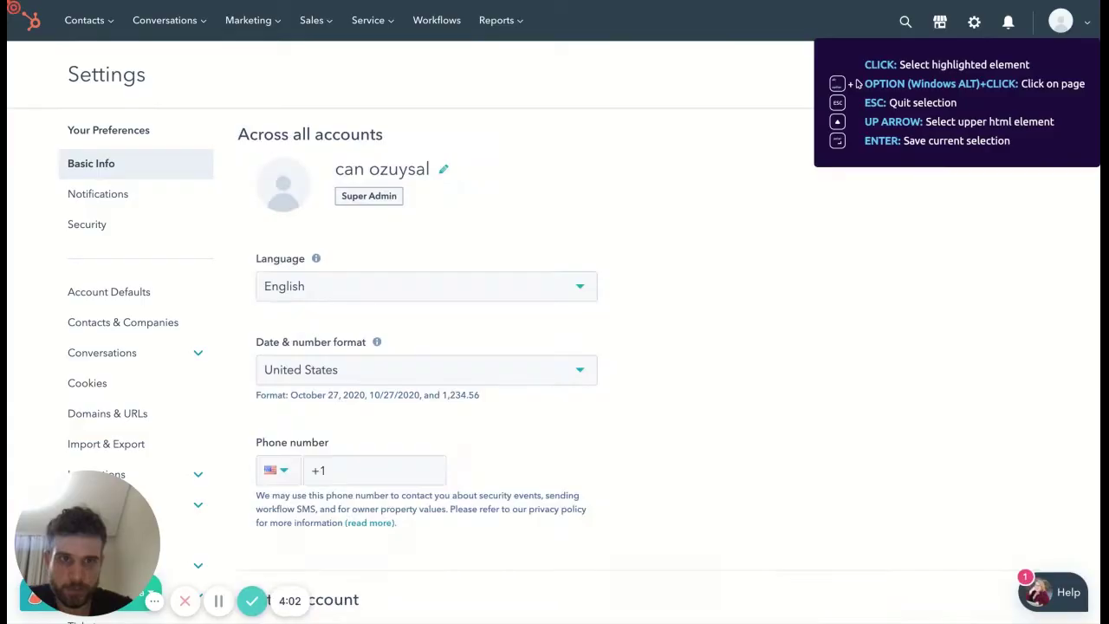
pyautogui.scroll(-5, 858, 83)
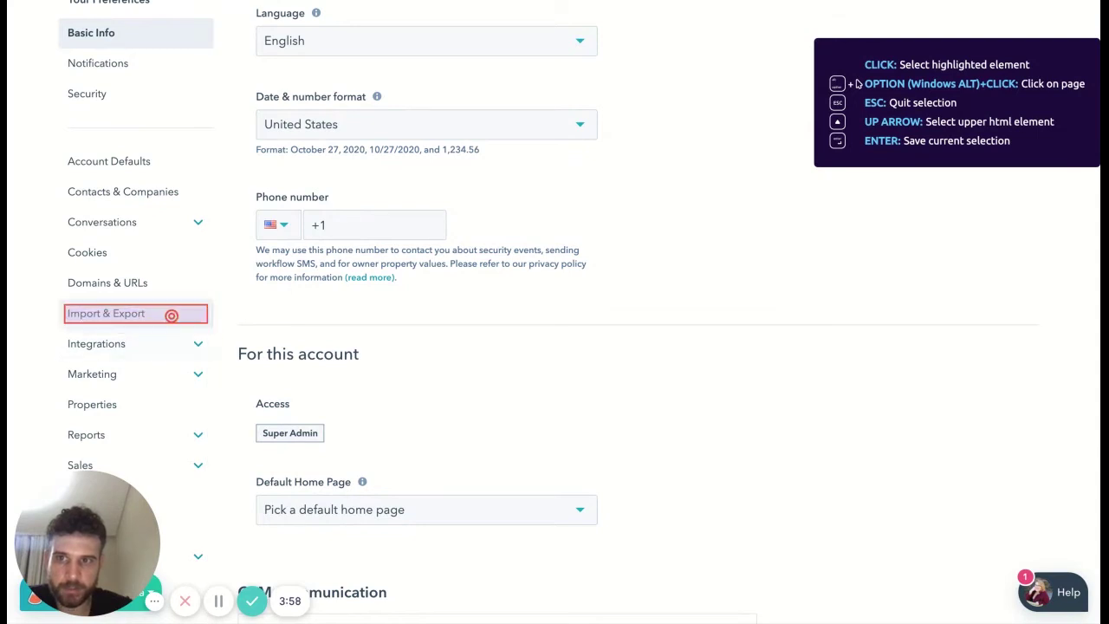
pyautogui.scroll(-5, 138, 322)
pyautogui.scroll(-1, 143, 407)
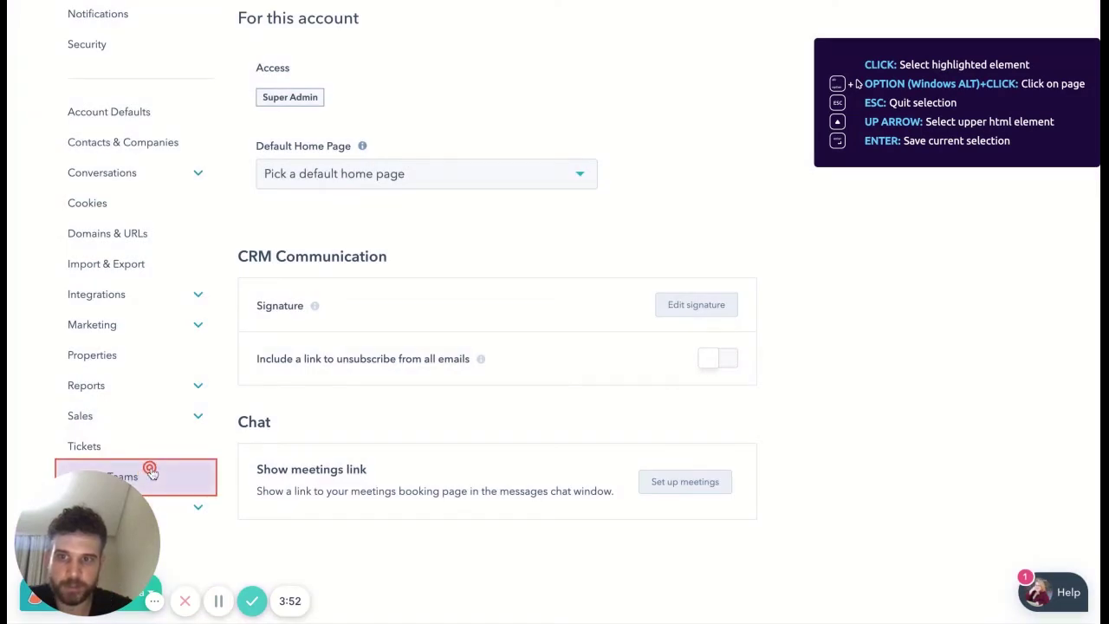
pyautogui.click(151, 472)
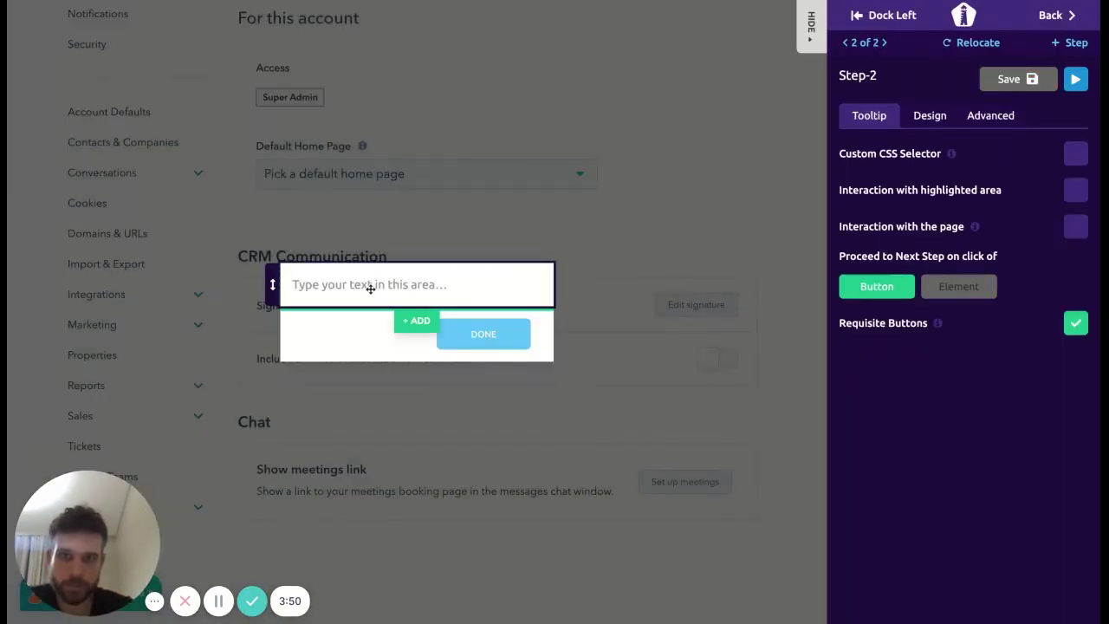
# Step: Give it 'Click here' text, proceed on Element click, allow page interaction, and save
pyautogui.click(357, 284)
pyautogui.write('Click here')
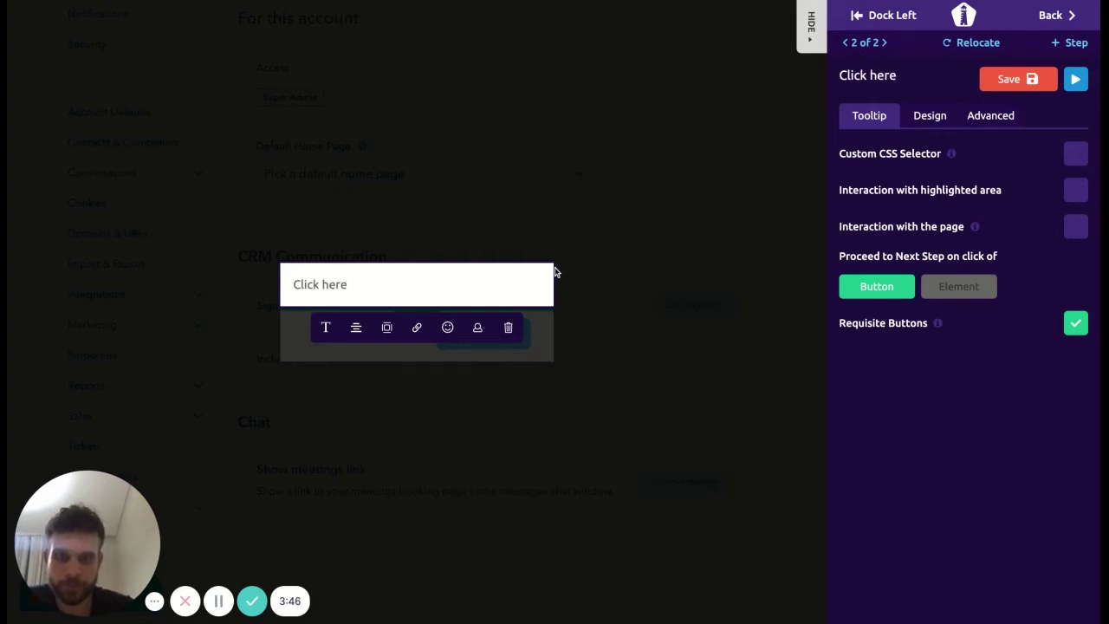
pyautogui.click(601, 220)
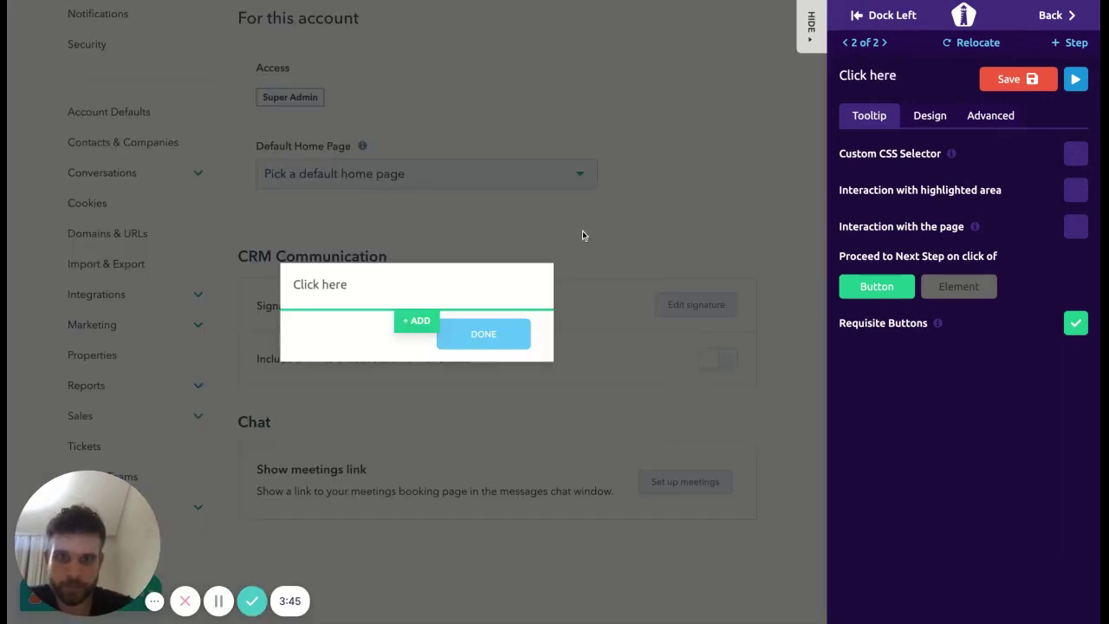
pyautogui.click(971, 292)
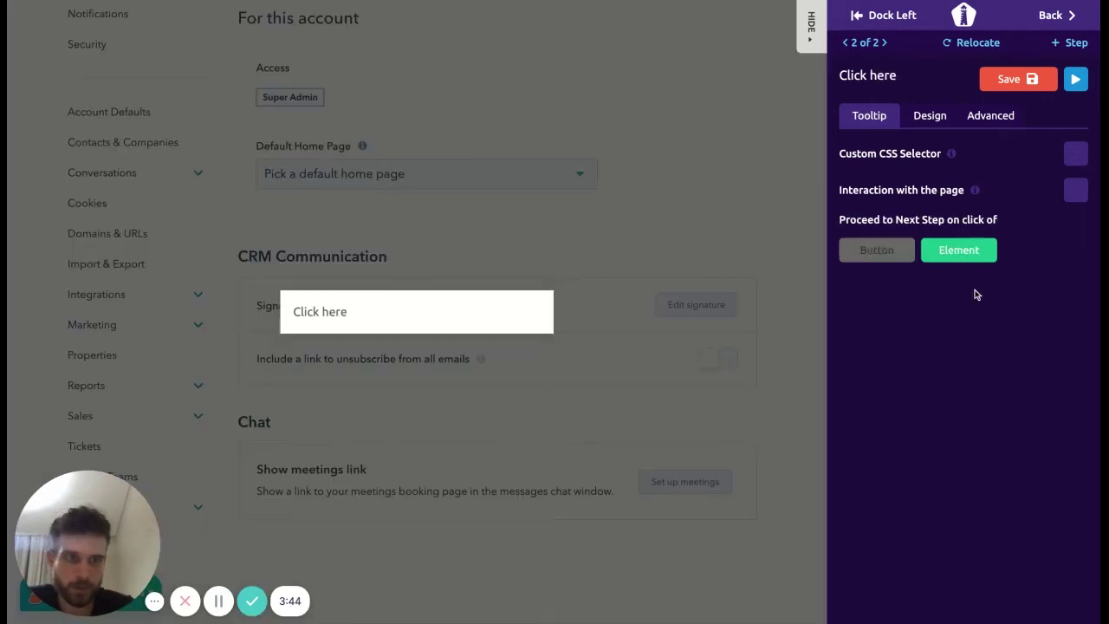
pyautogui.click(1079, 197)
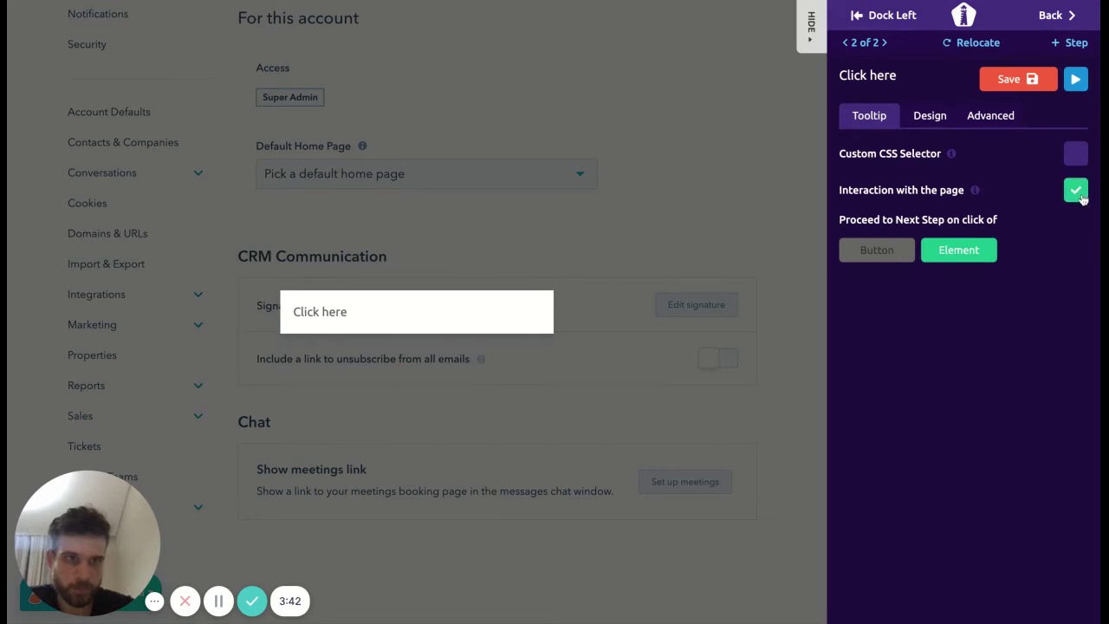
pyautogui.click(1015, 87)
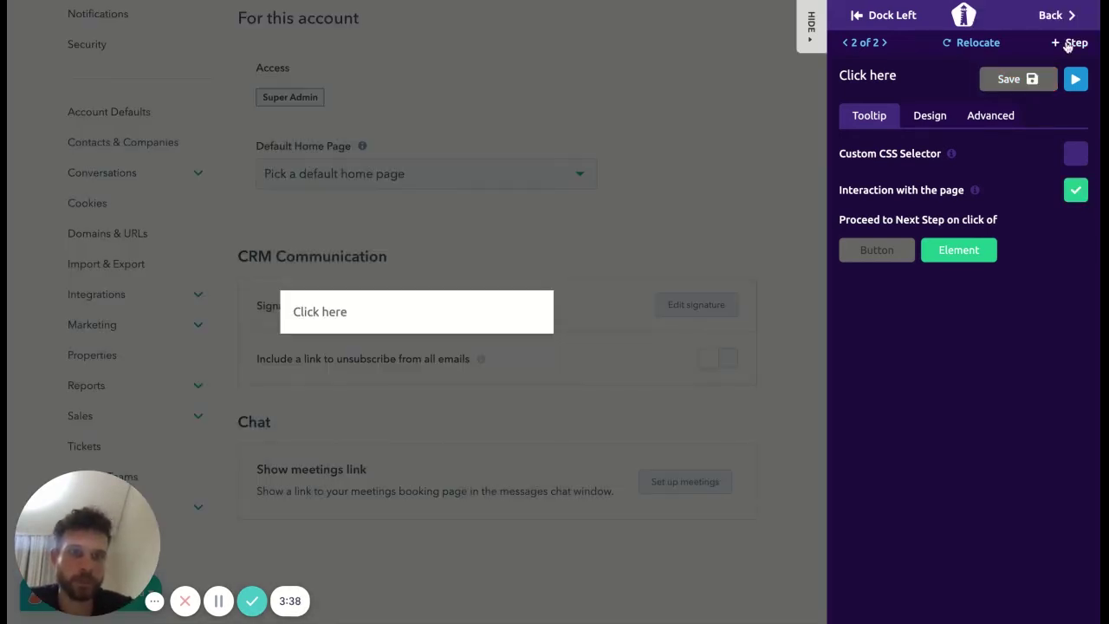
# Step: Start a third step while showing HubSpot's Users & Teams settings page
pyautogui.click(1071, 44)
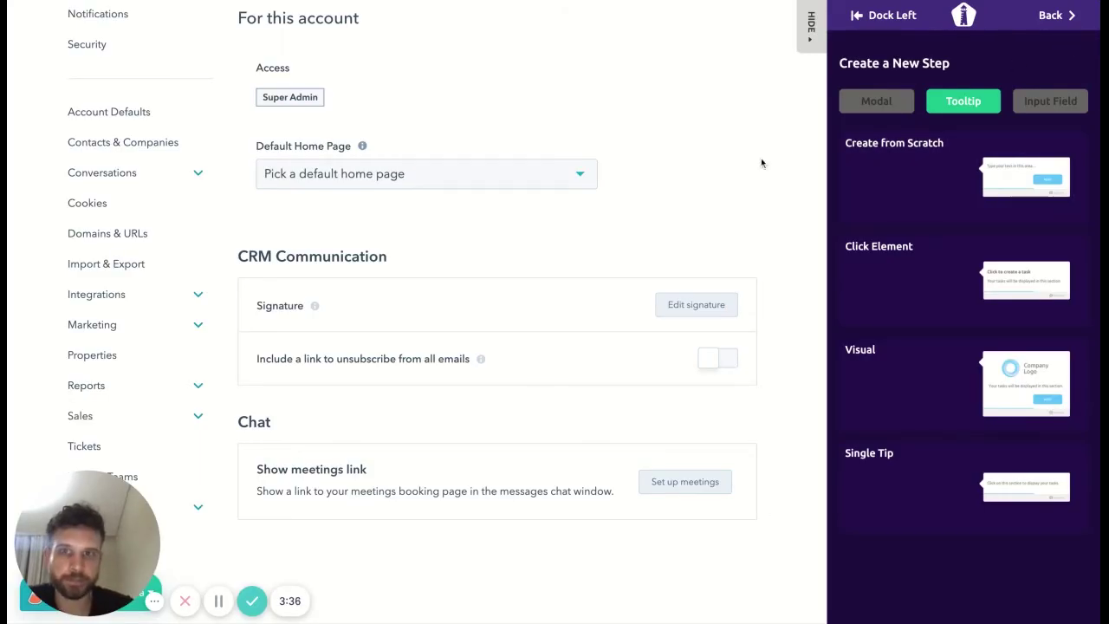
pyautogui.moveTo(153, 483)
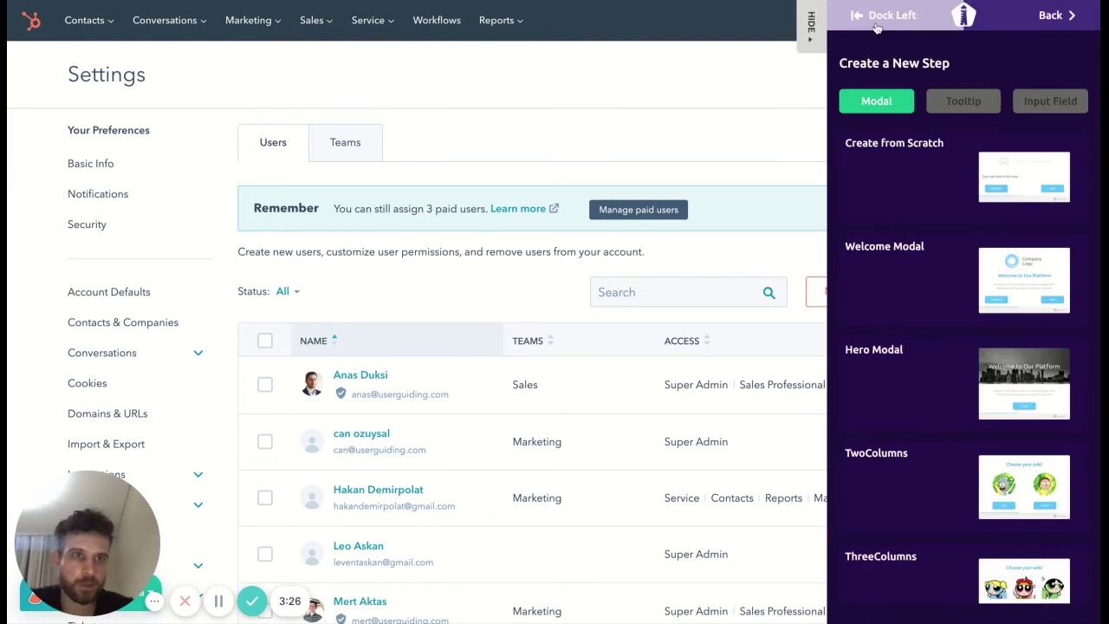
# Step: Dock the builder left and add a from-scratch tooltip on the Create user button
pyautogui.click(879, 22)
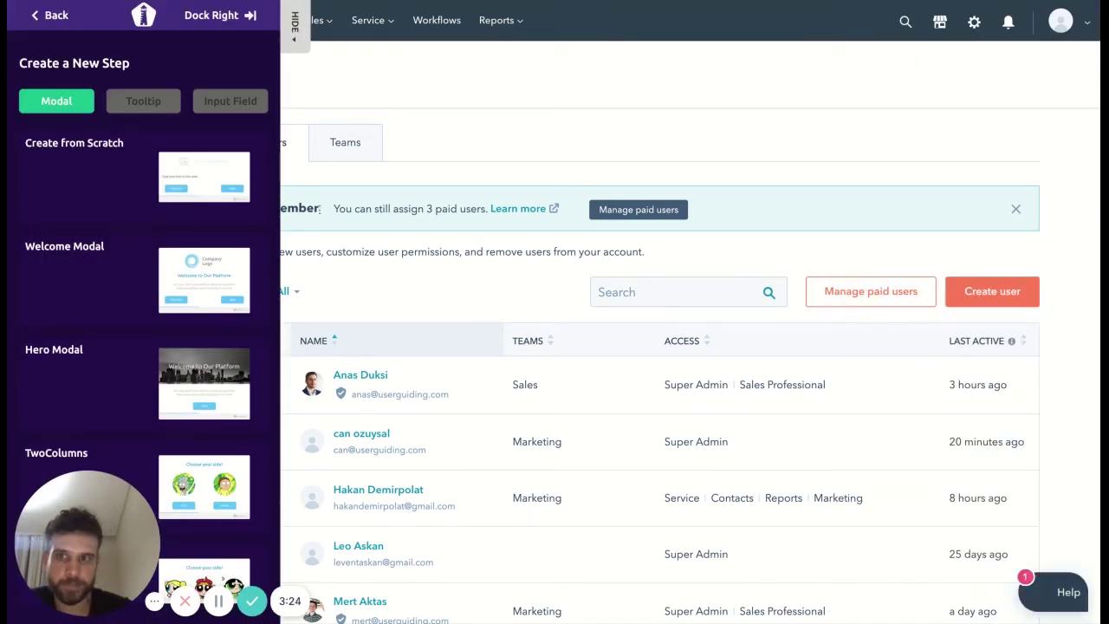
pyautogui.click(144, 108)
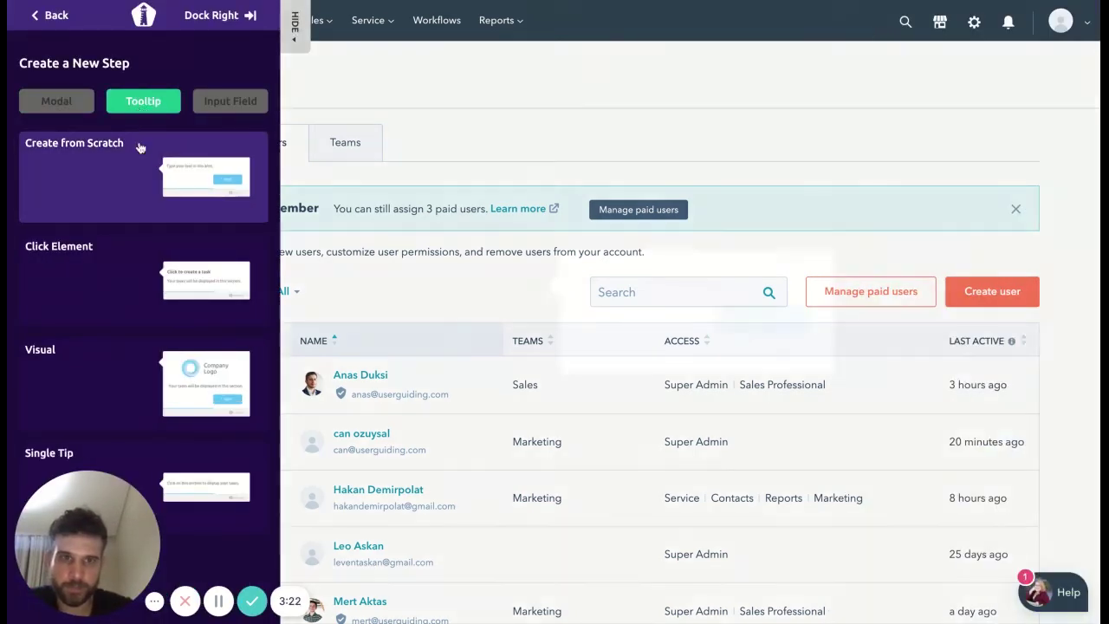
pyautogui.click(140, 149)
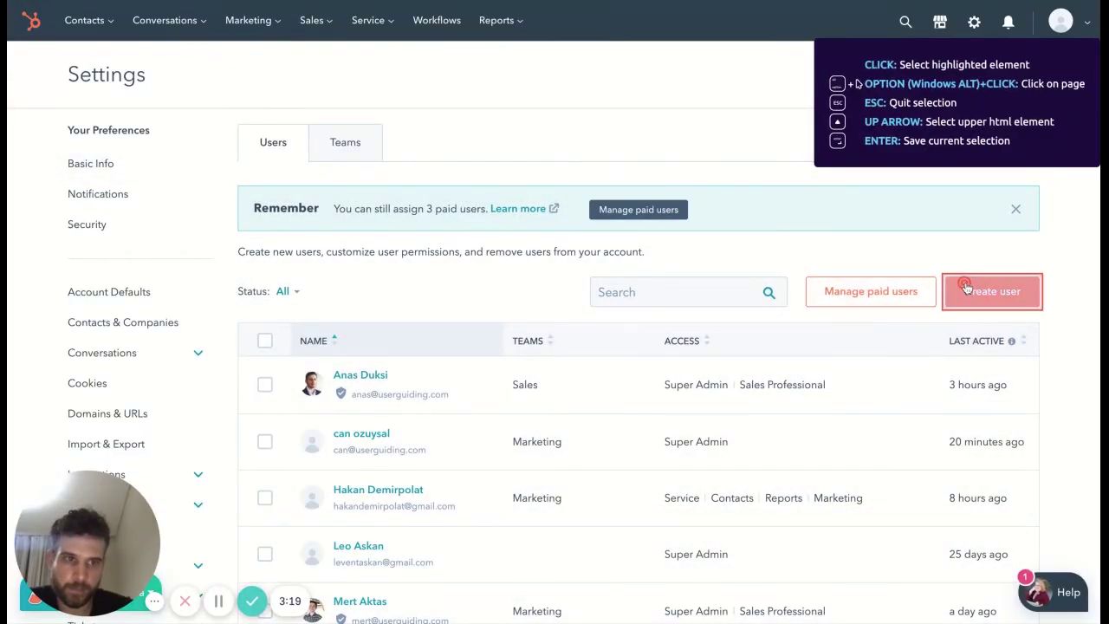
pyautogui.click(965, 288)
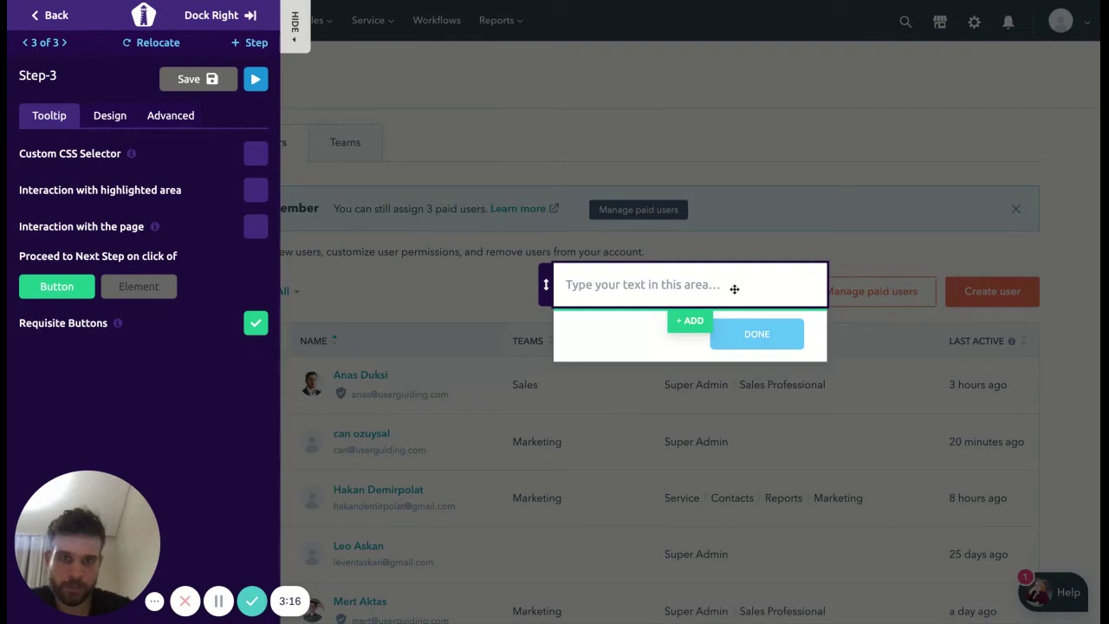
# Step: Give it 'Click here' text, proceed on Element click, allow page interaction, and save
pyautogui.click(733, 289)
pyautogui.write('Click ')
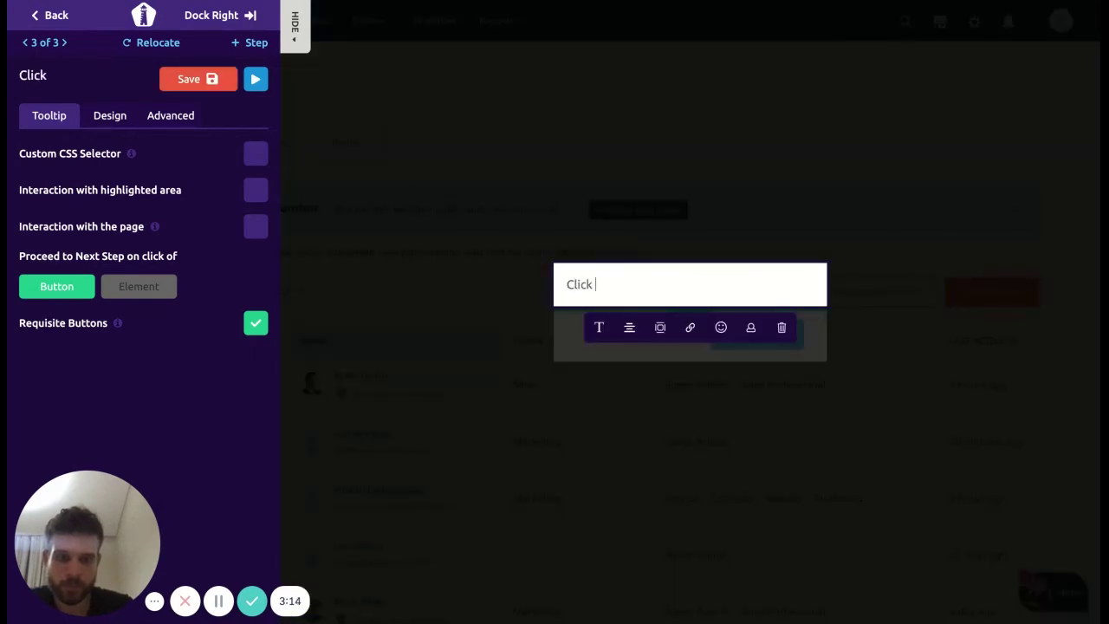
pyautogui.write('here')
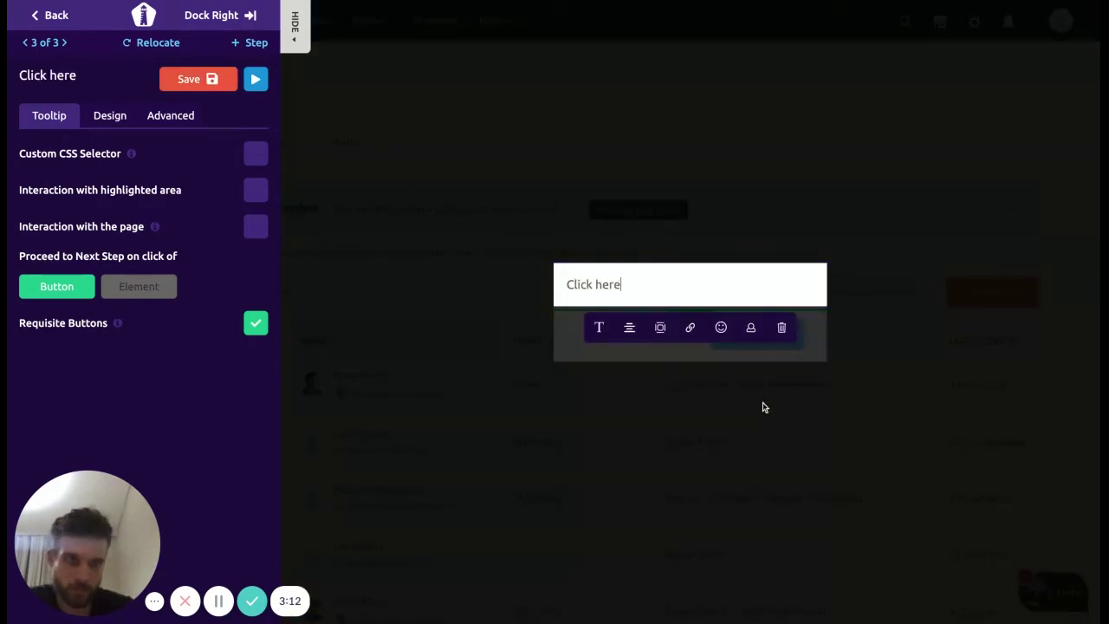
pyautogui.click(763, 401)
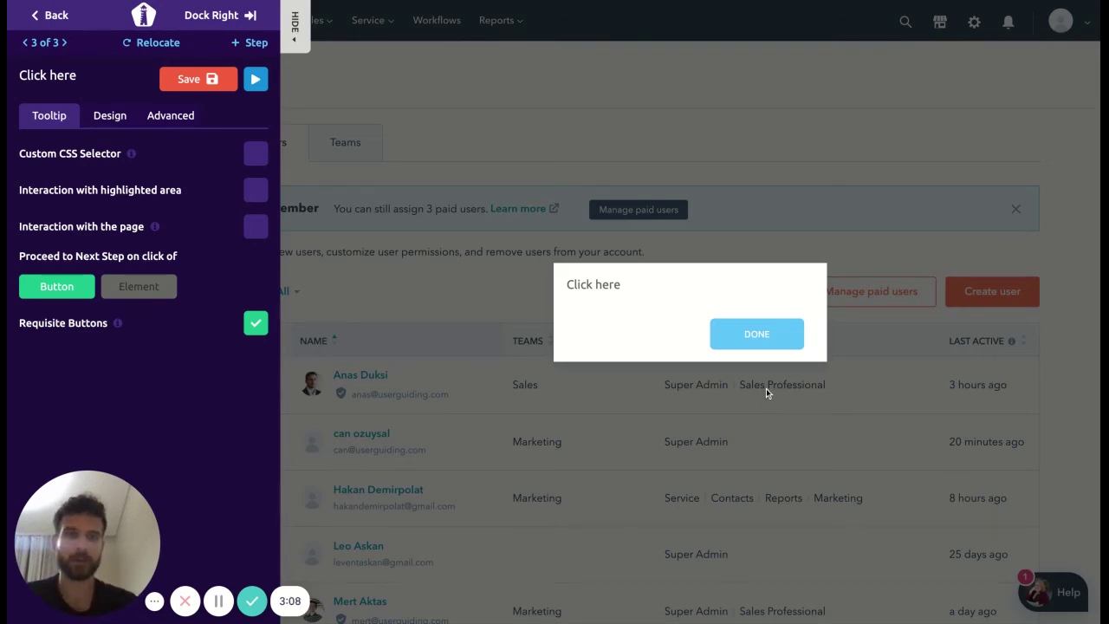
pyautogui.moveTo(750, 339)
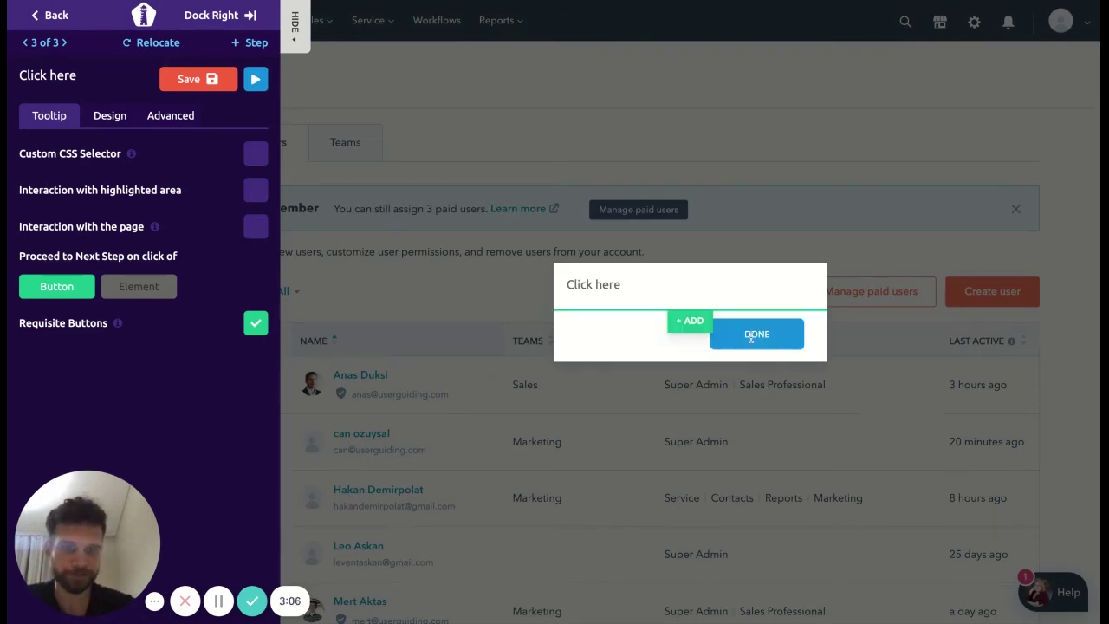
pyautogui.click(162, 286)
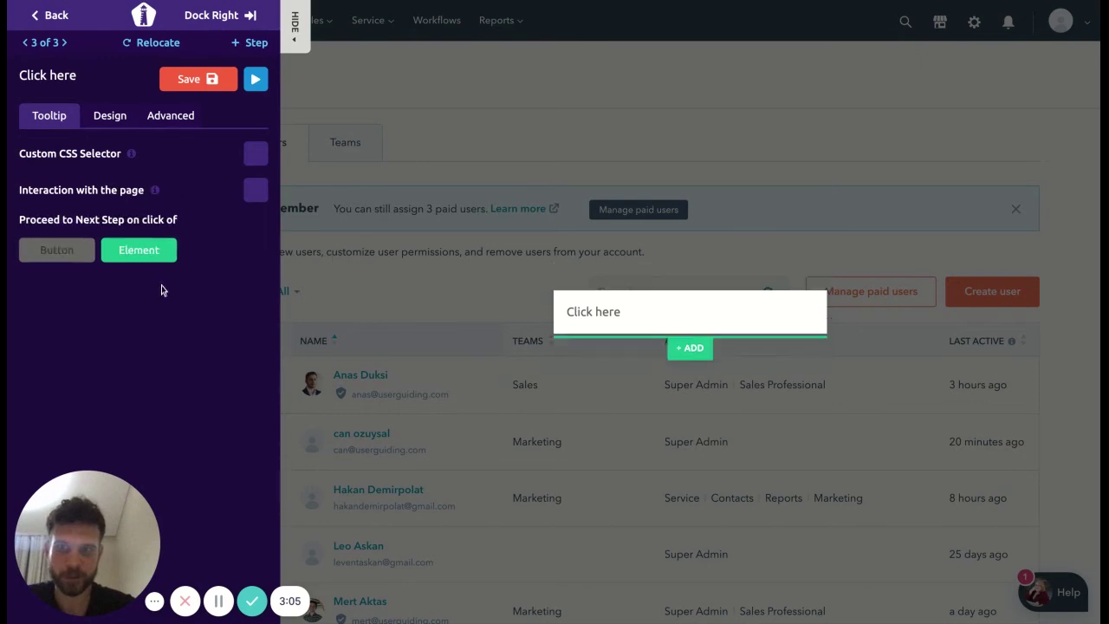
pyautogui.click(255, 190)
pyautogui.click(206, 81)
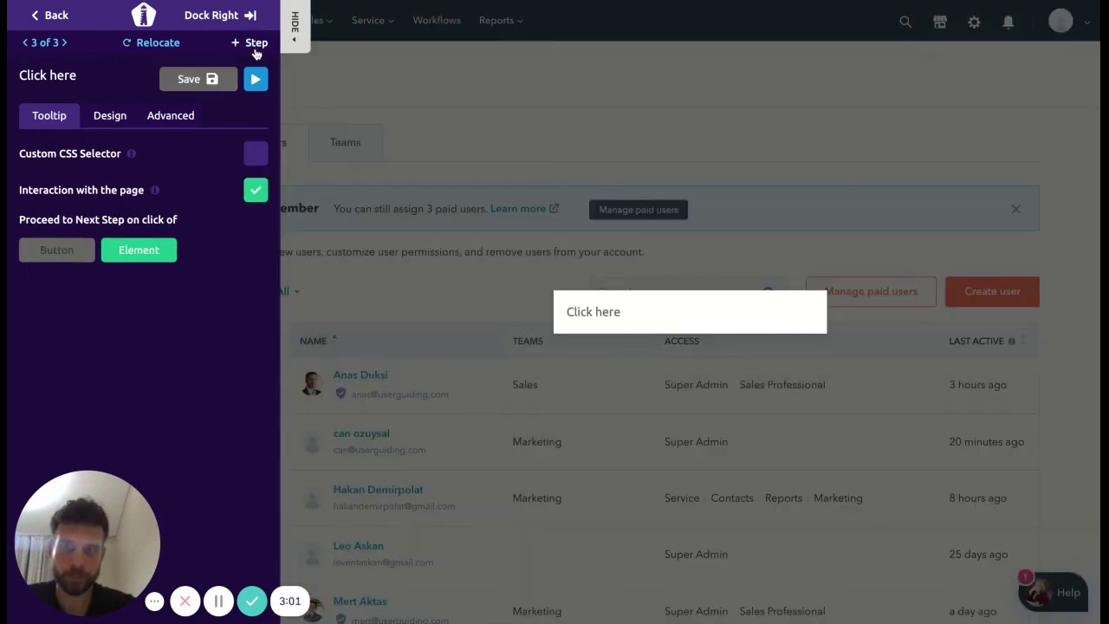
# Step: Open HubSpot's Create users panel and attach a from-scratch tooltip to its progress tracker
pyautogui.click(254, 45)
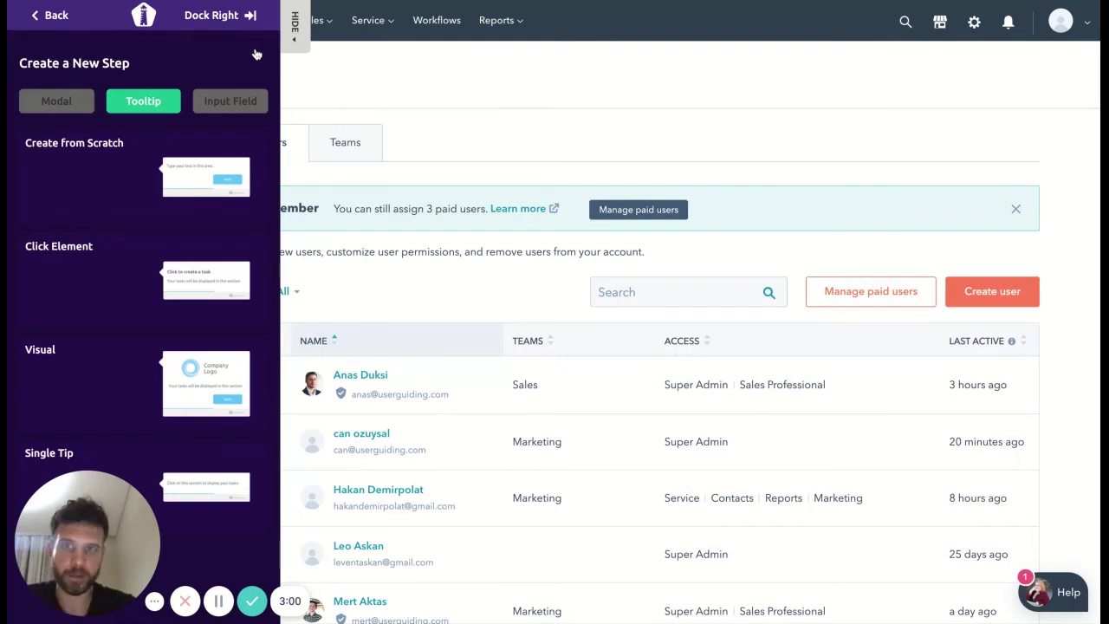
pyautogui.click(977, 293)
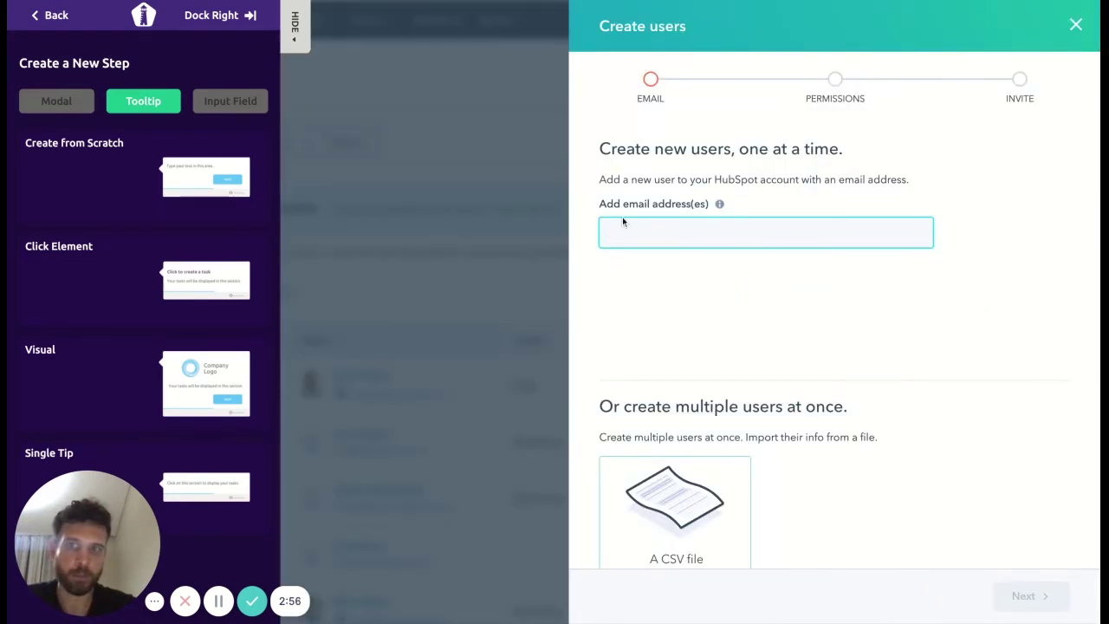
pyautogui.click(138, 164)
pyautogui.click(139, 165)
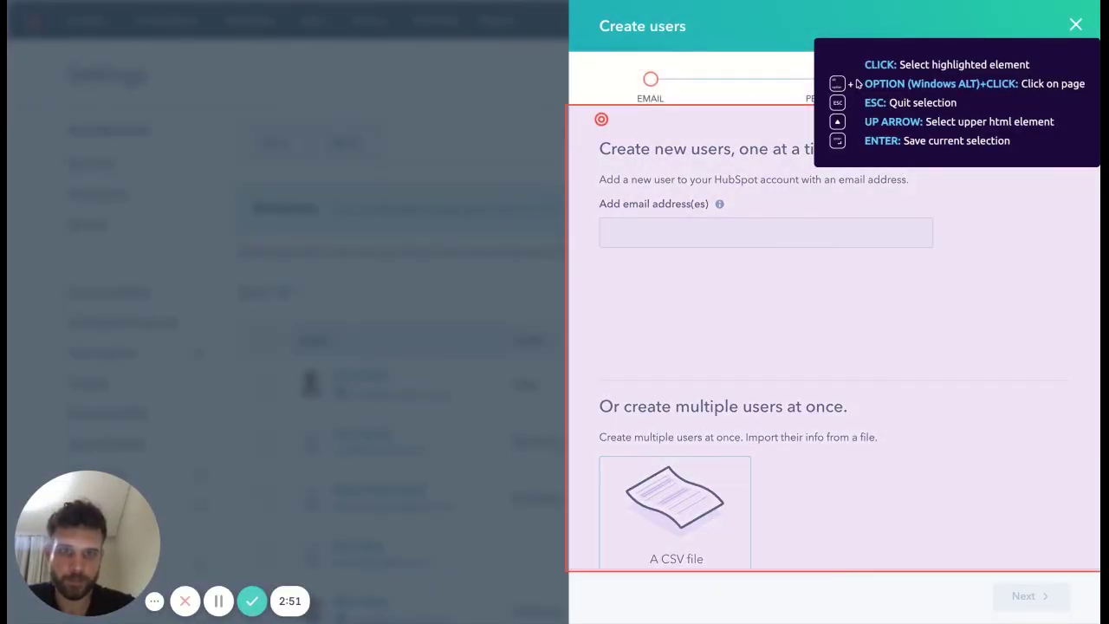
pyautogui.click(601, 119)
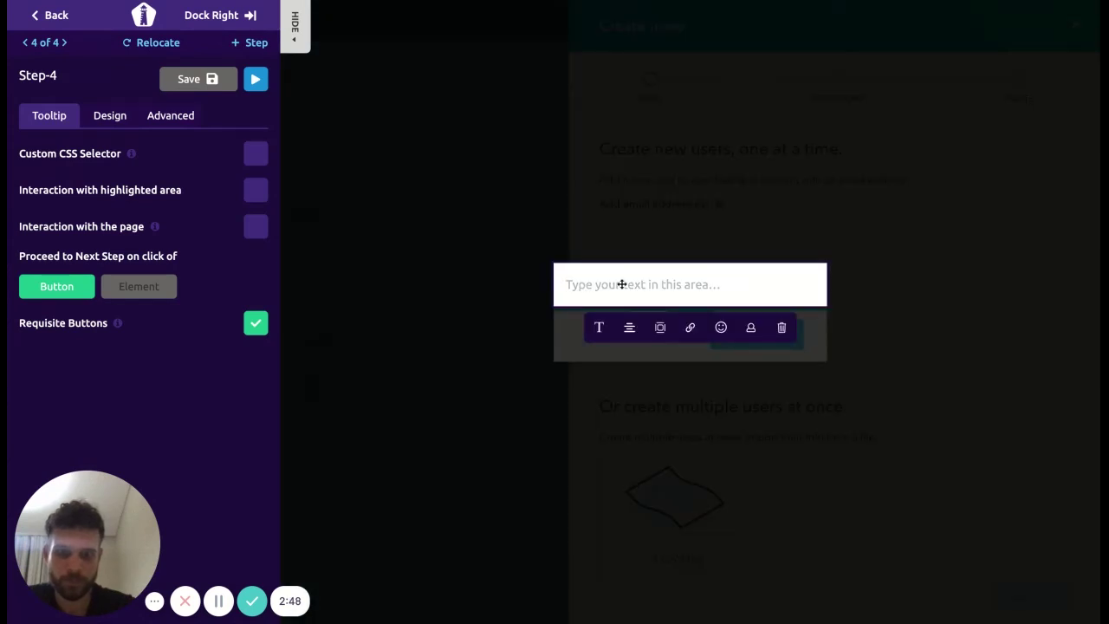
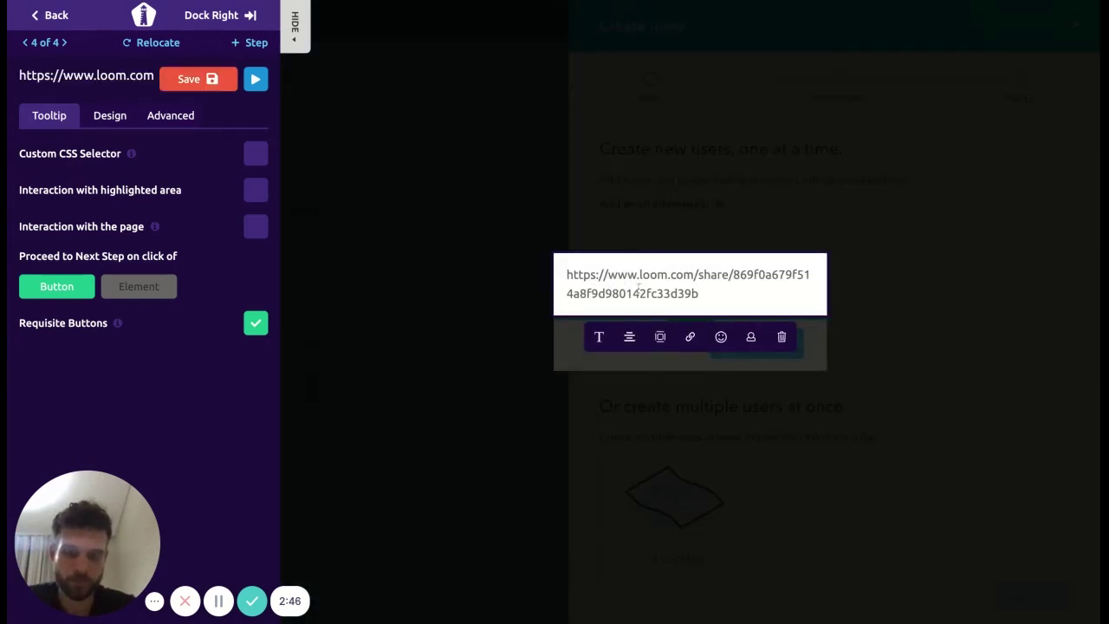
# Step: Undo an accidental paste and type 'Click here and choose whichever option you want'
pyautogui.hotkey('ctrl', 'z')
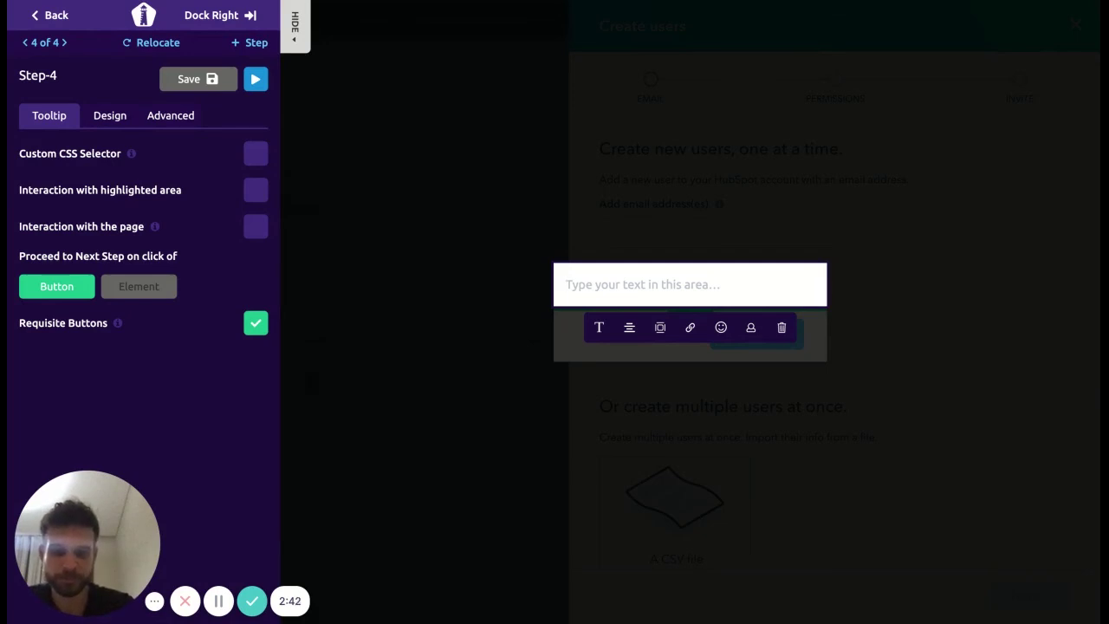
pyautogui.write('Cli')
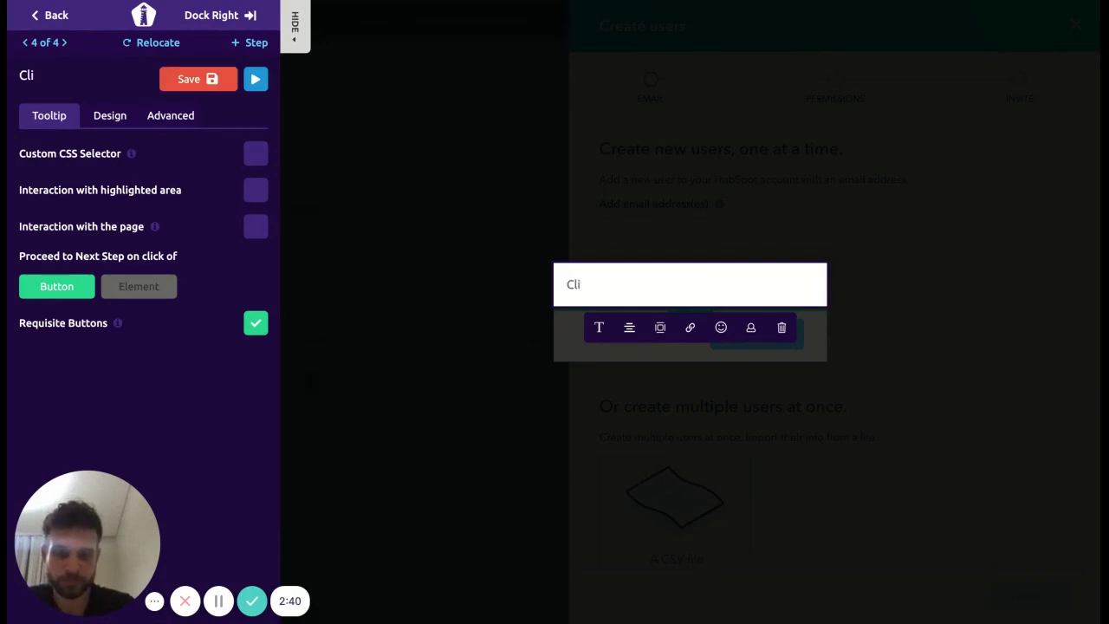
pyautogui.write('ck here and cho')
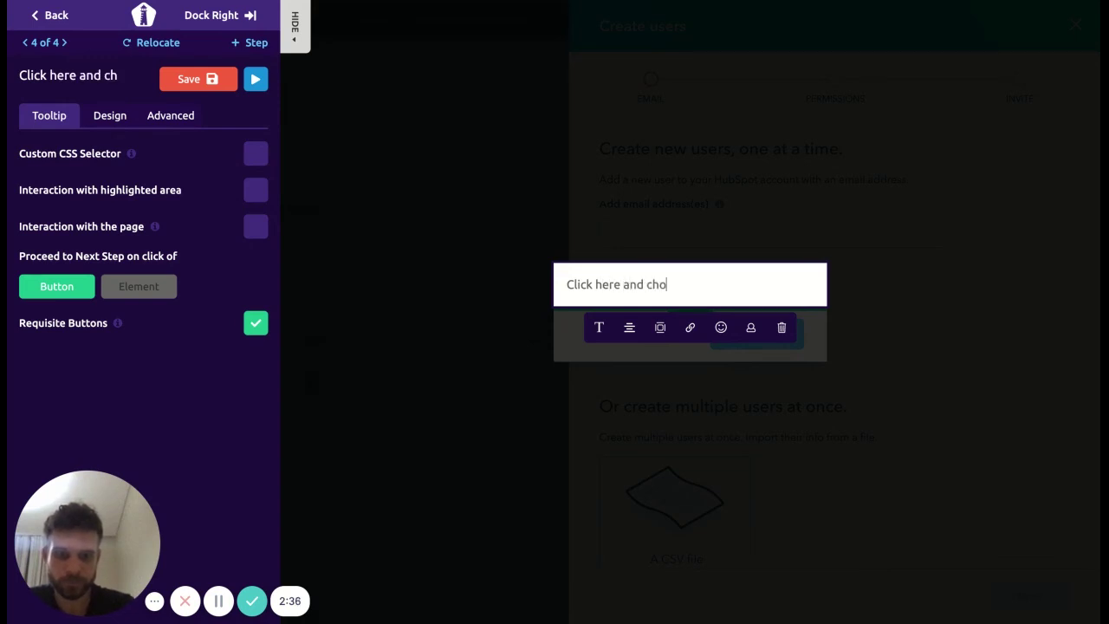
pyautogui.write('ose which opt')
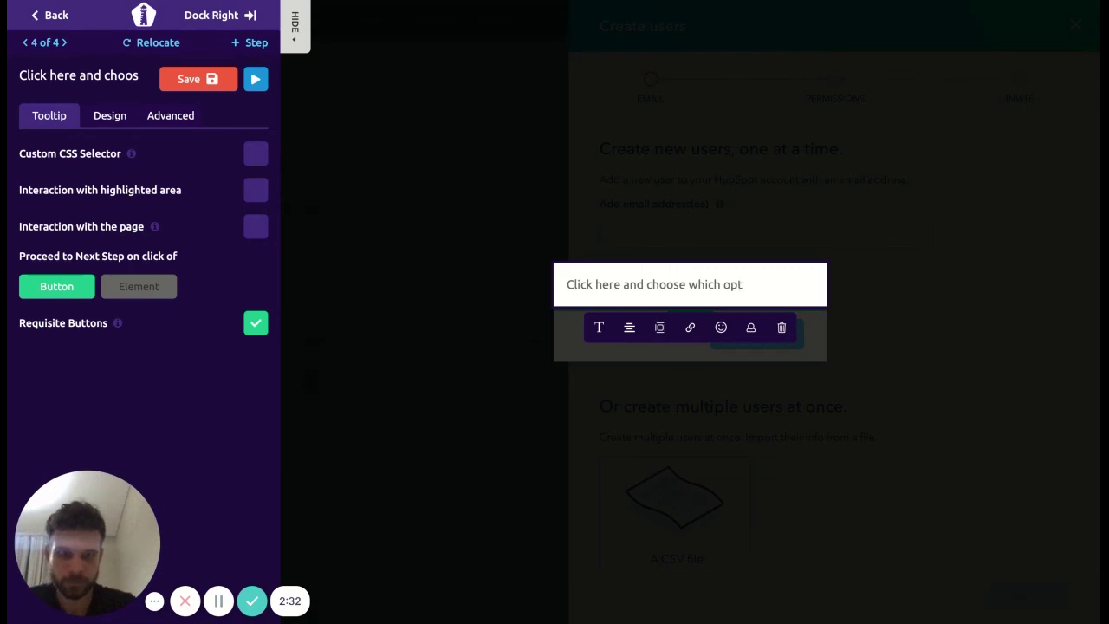
pyautogui.write('ion ')
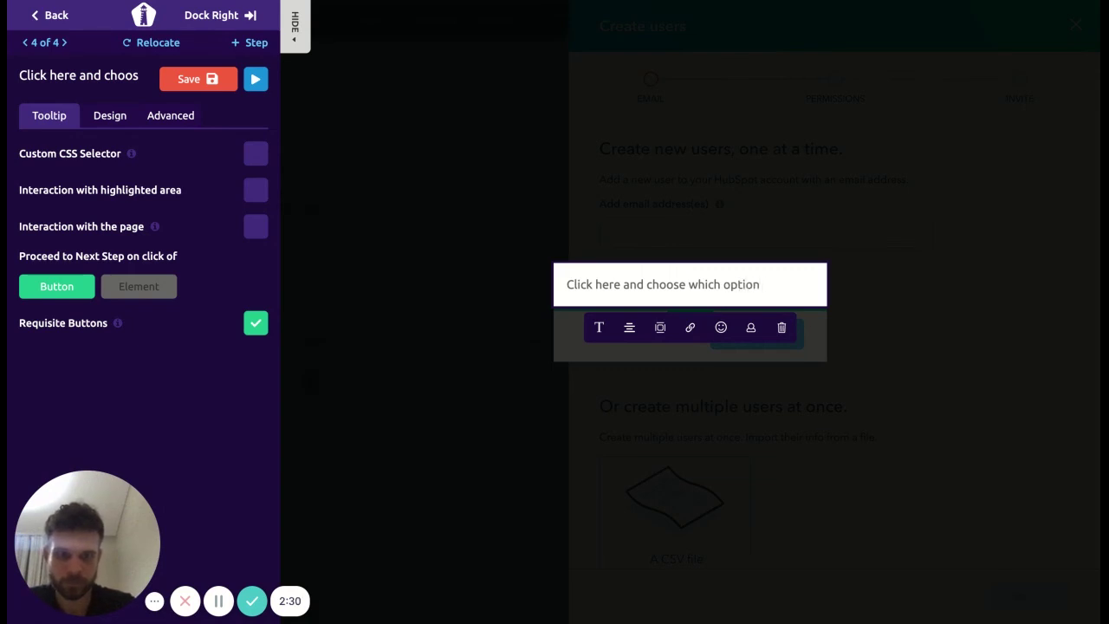
pyautogui.write('you a')
pyautogui.press('BackSpace')
pyautogui.press('BackSpace')
pyautogui.press('BackSpace')
pyautogui.press('BackSpace')
pyautogui.press('BackSpace')
pyautogui.press('BackSpace')
pyautogui.press('BackSpace')
pyautogui.press('BackSpace')
pyautogui.press('BackSpace')
pyautogui.press('BackSpace')
pyautogui.press('BackSpace')
pyautogui.press('BackSpace')
pyautogui.press('BackSpace')
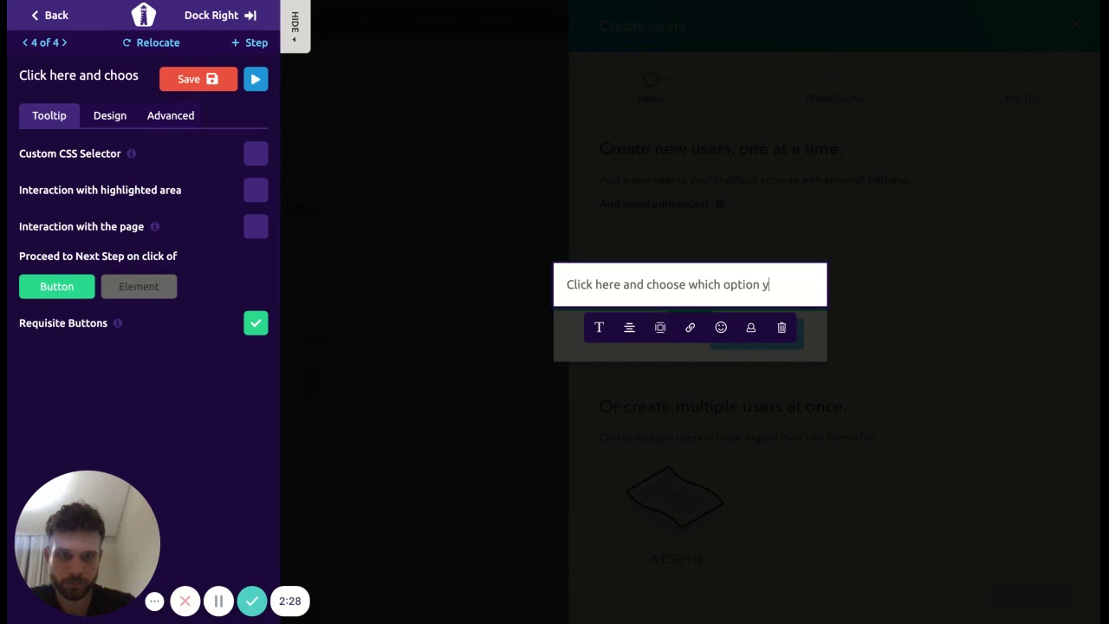
pyautogui.write('e')
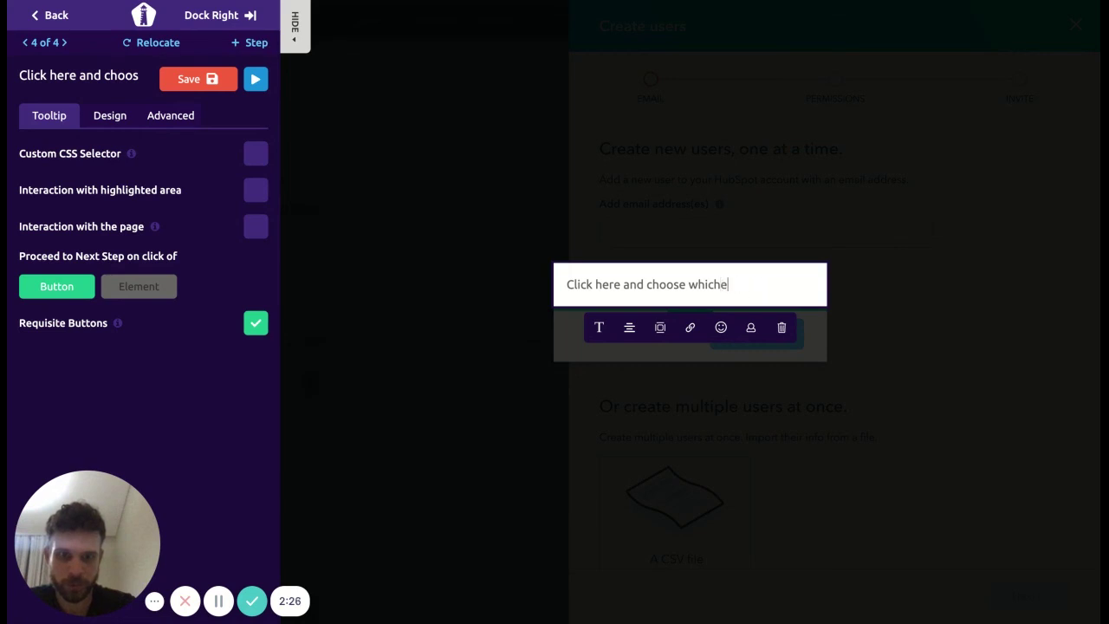
pyautogui.write('ver option you want')
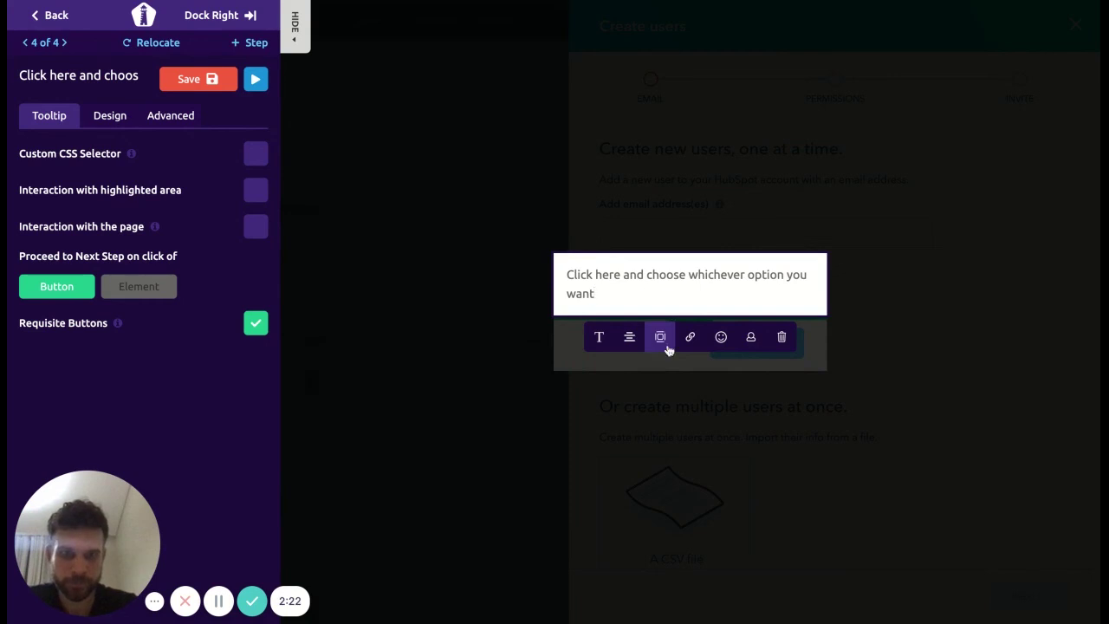
# Step: Enable Interaction with the page, set proceed on Element click, and save Step-4
pyautogui.click(731, 414)
pyautogui.click(261, 231)
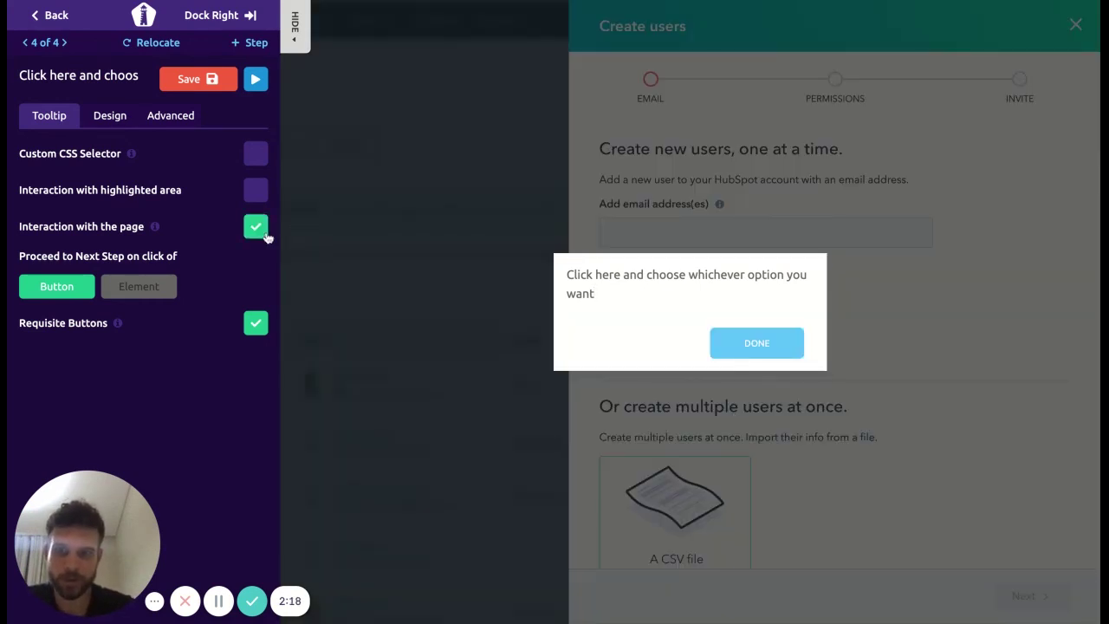
pyautogui.click(160, 291)
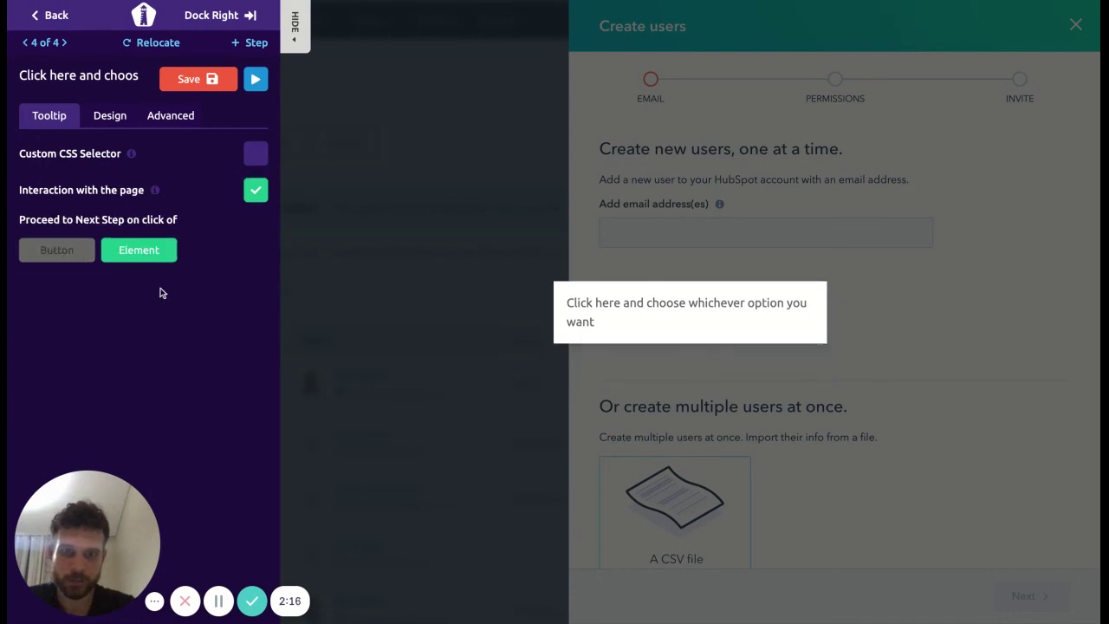
pyautogui.click(206, 83)
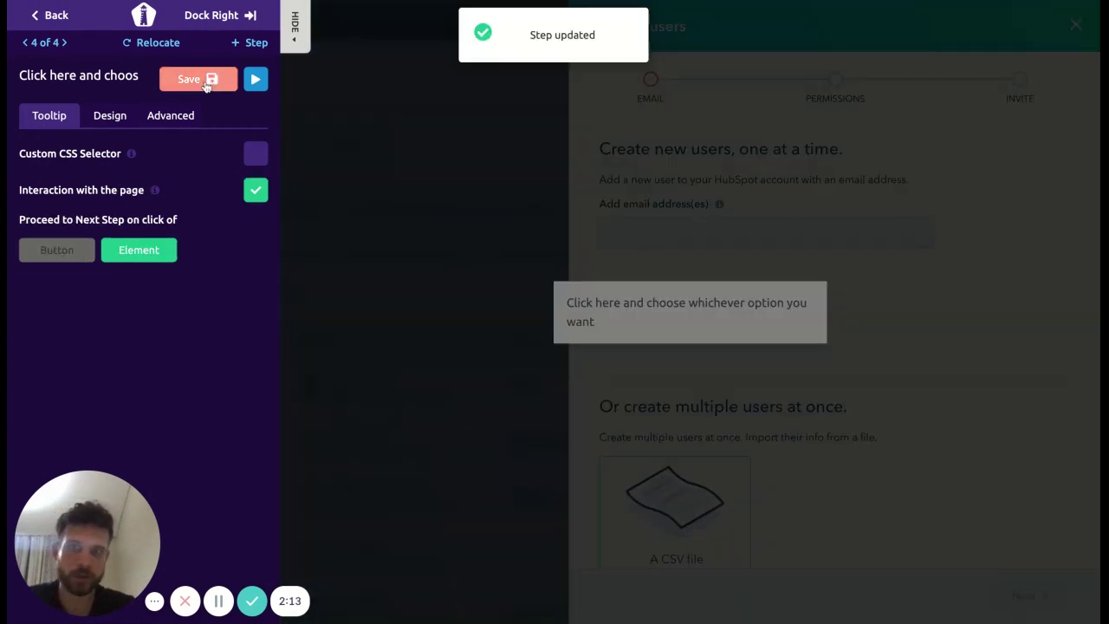